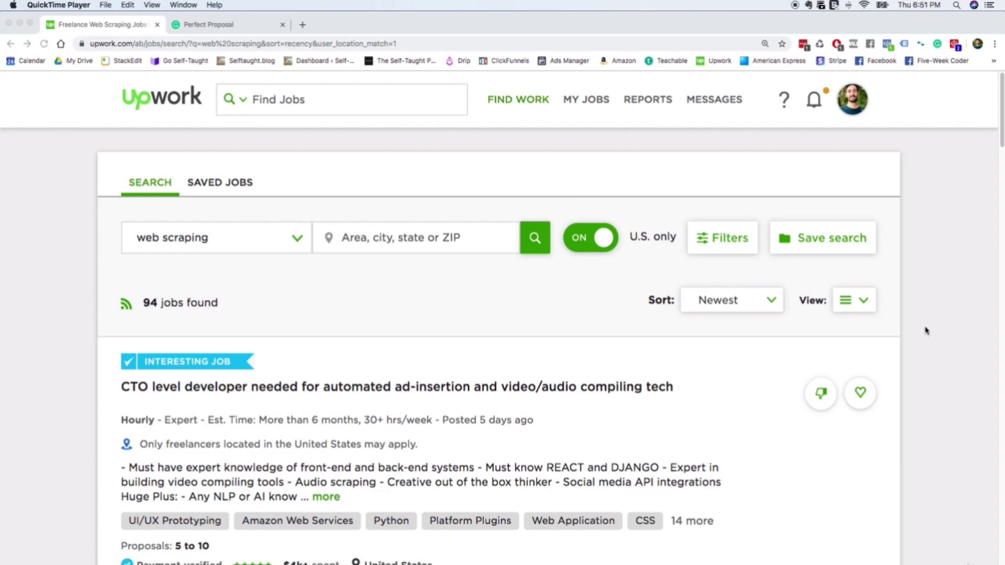
Review the 'web scraping' search results and their count of 94 jobs.
left_click(236, 241)
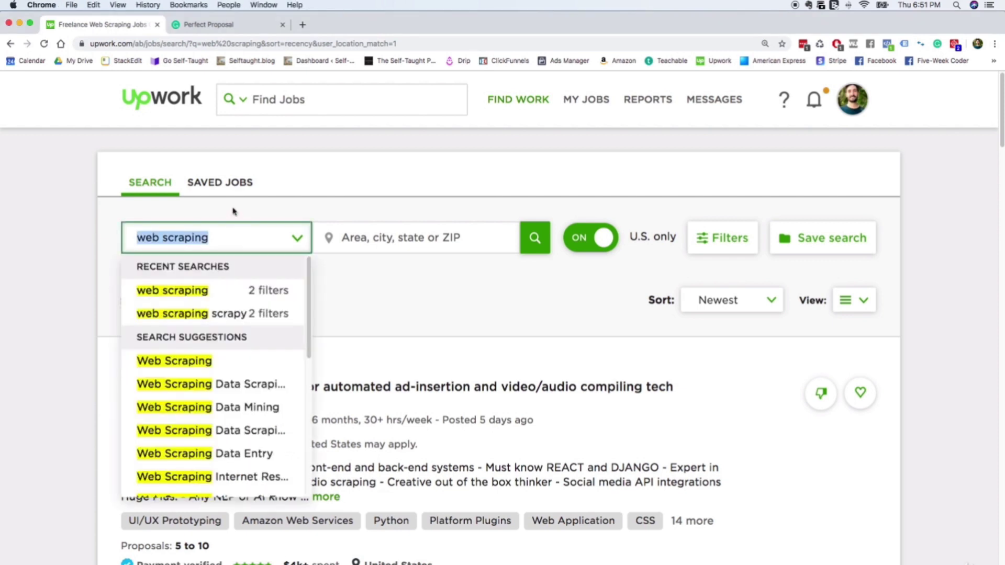
left_click(235, 211)
scroll(361, 285, "down", 2)
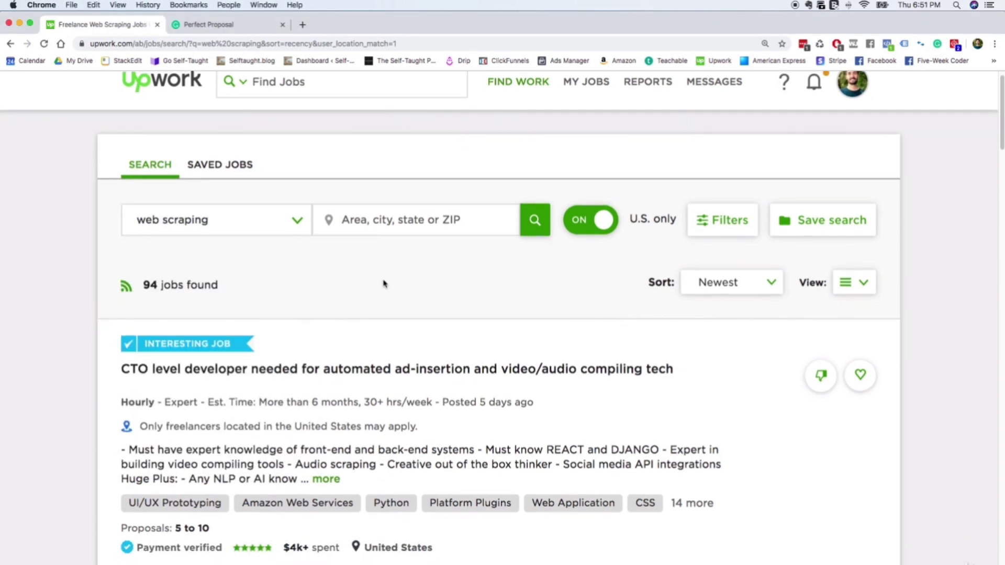
left_click_drag(219, 279, 143, 278)
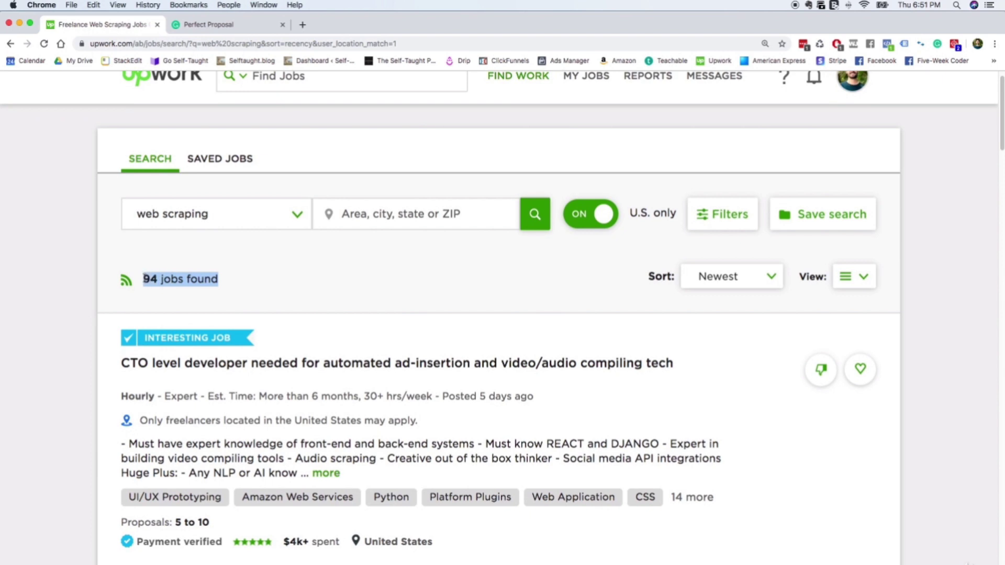
left_click(476, 278)
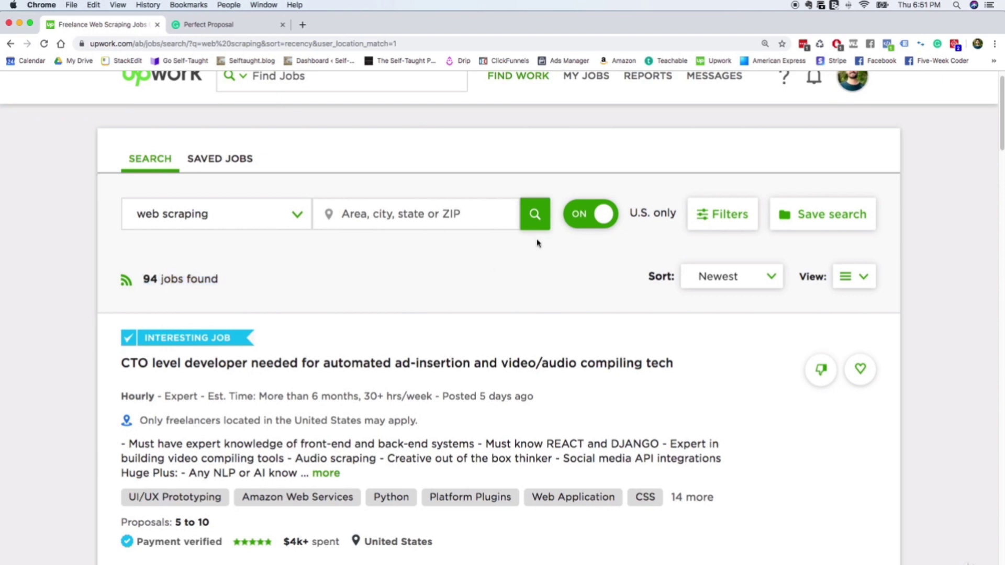
Turn off the U.S. only filter, widening the results to 1,466 jobs.
left_click(588, 219)
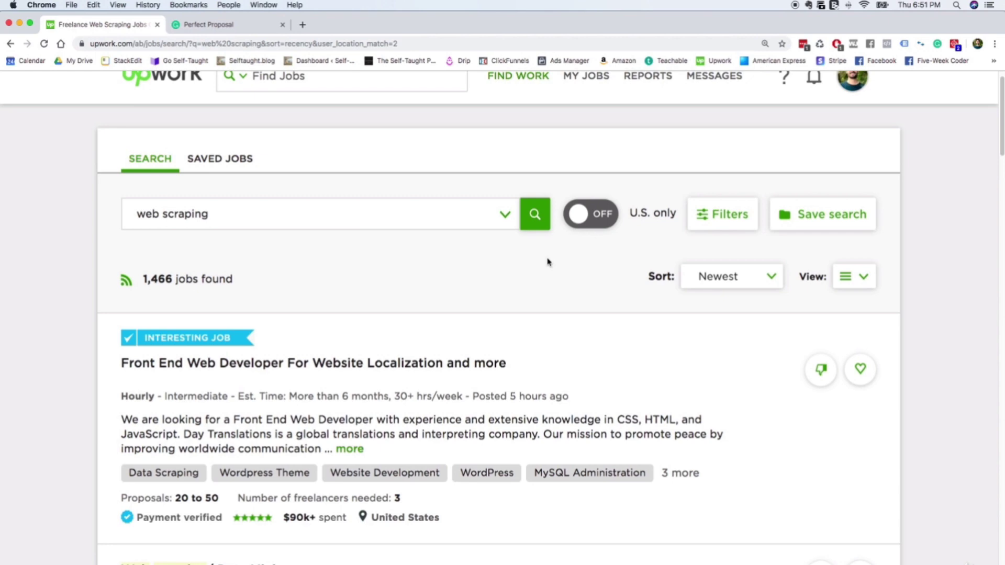
scroll(546, 263, "down", 10)
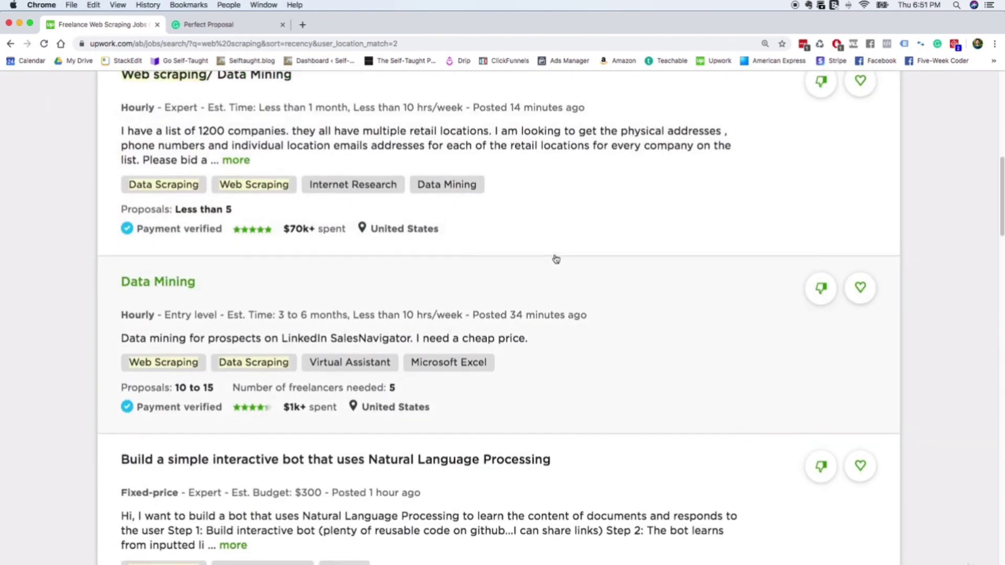
scroll(554, 258, "up", 10)
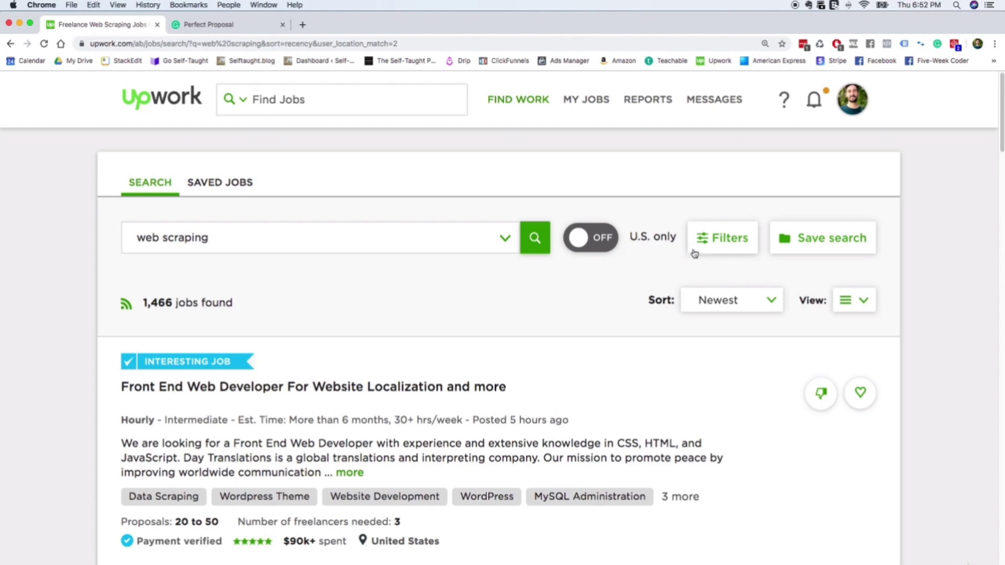
scroll(394, 338, "down", 1)
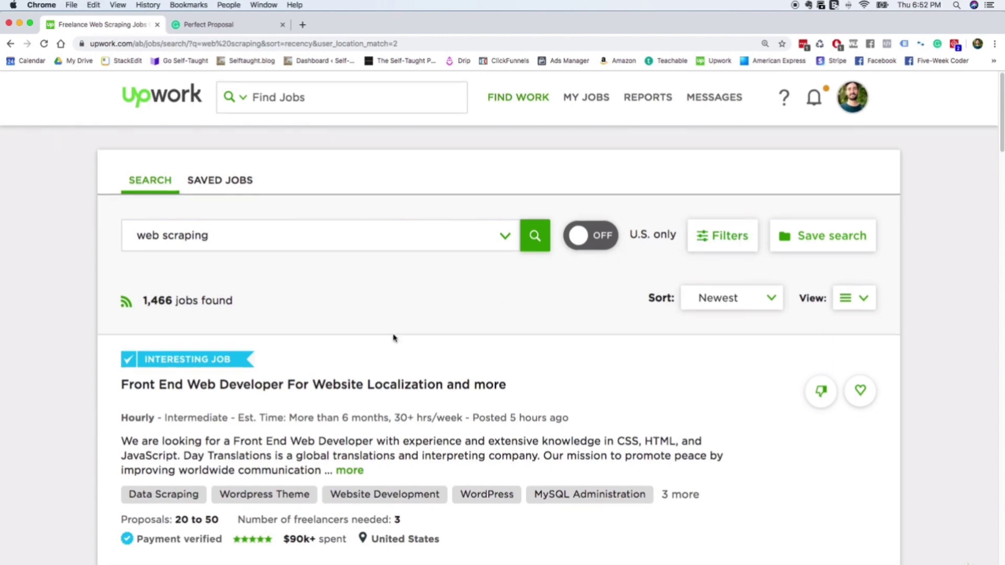
scroll(394, 338, "down", 4)
scroll(393, 337, "up", 5)
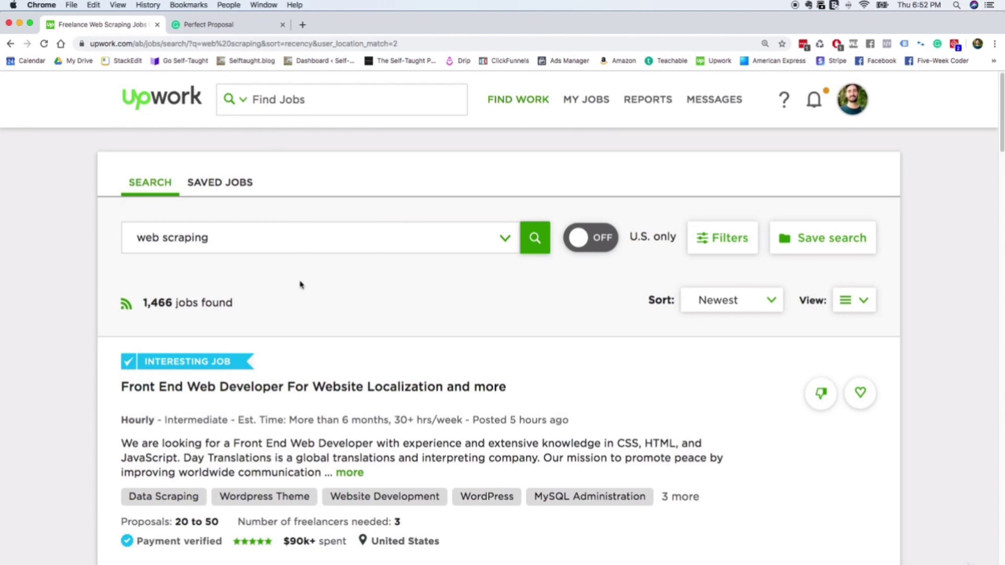
Filter to Budget 'Less than $100' and Experience 'Entry Level', leaving 369 jobs.
left_click(680, 245)
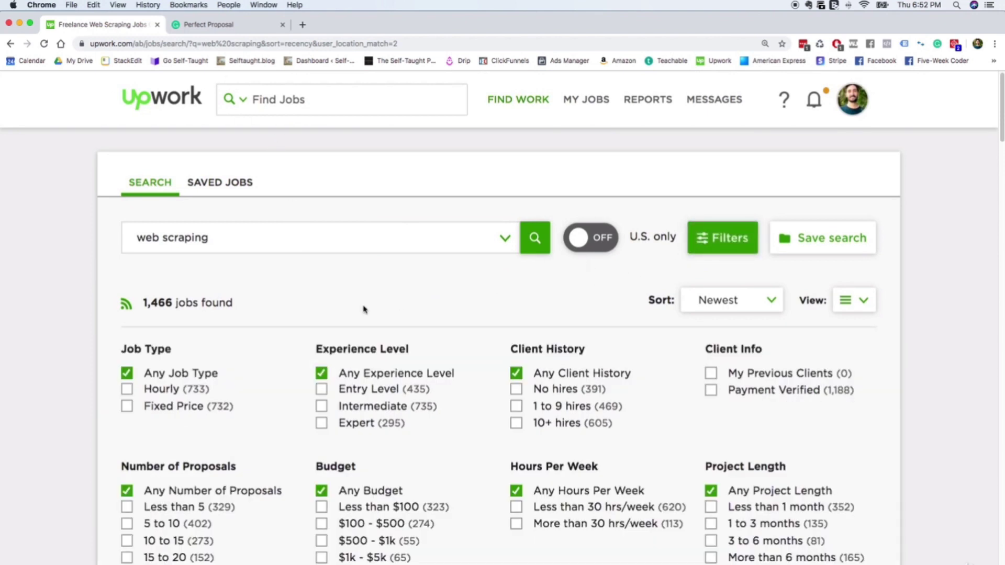
scroll(365, 309, "down", 3)
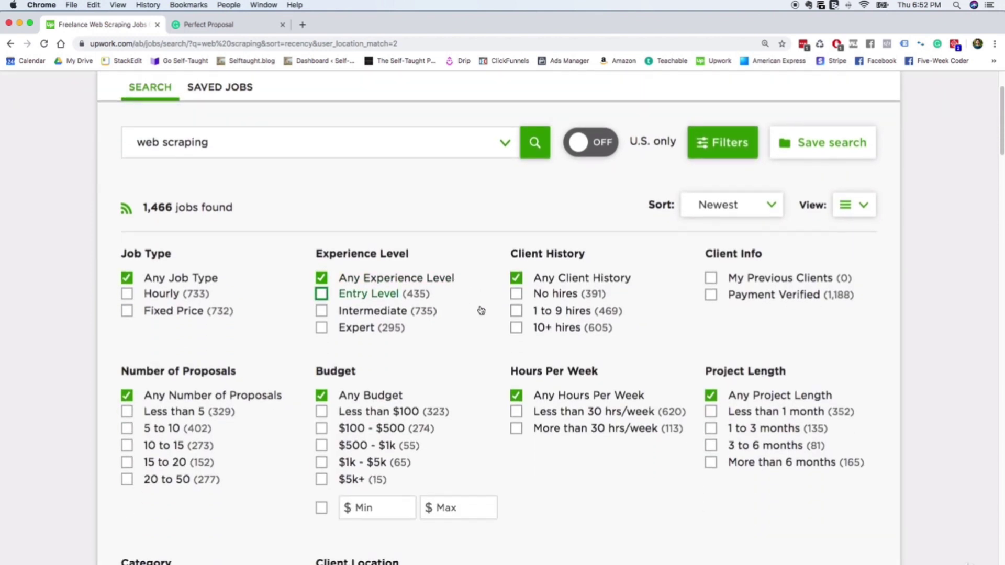
scroll(481, 310, "down", 1)
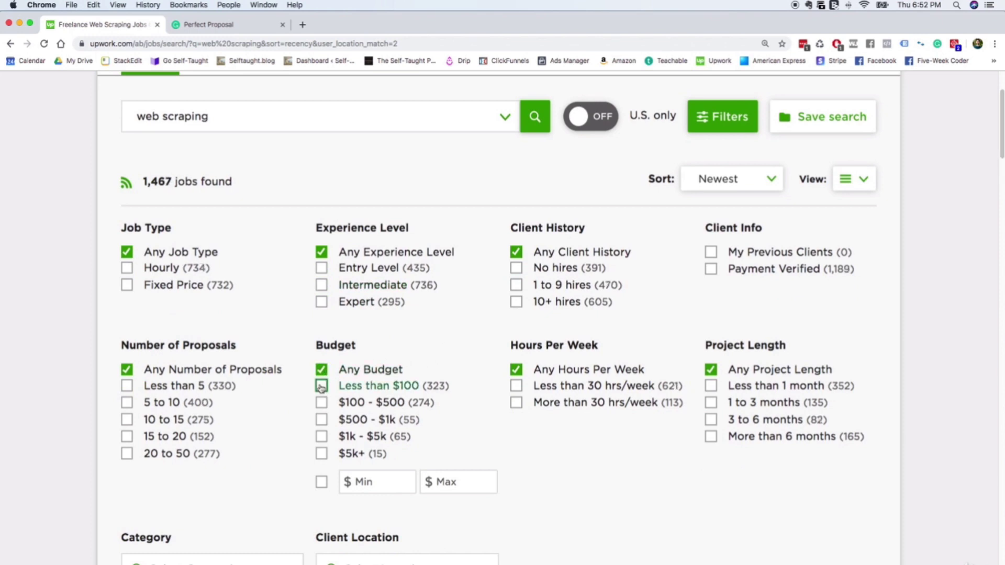
left_click(321, 386)
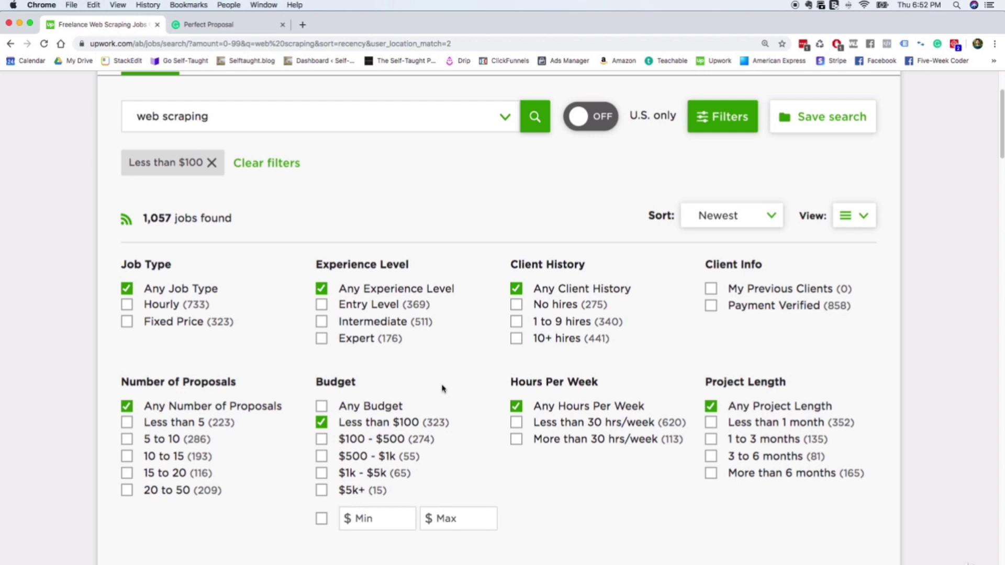
scroll(441, 377, "down", 5)
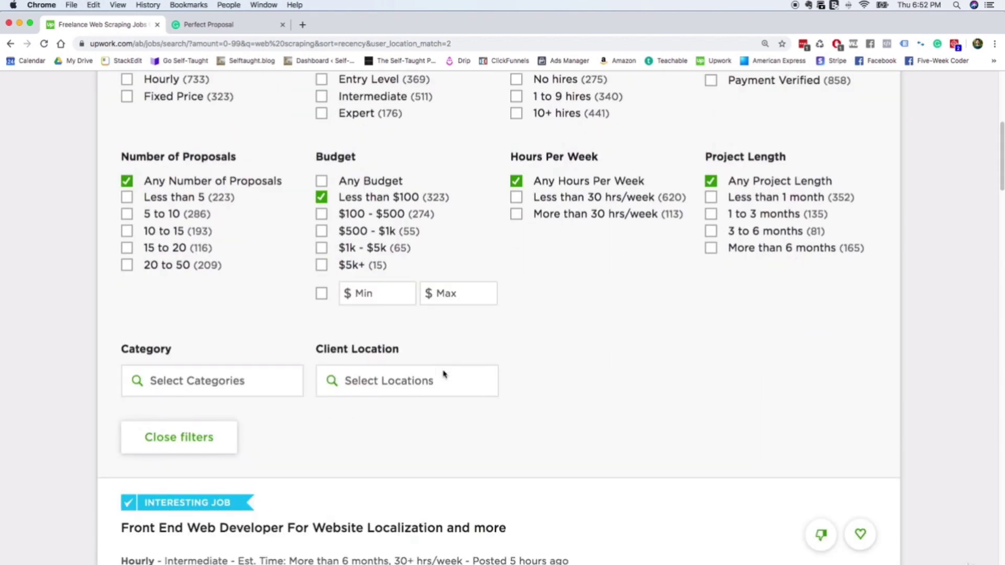
scroll(426, 350, "up", 4)
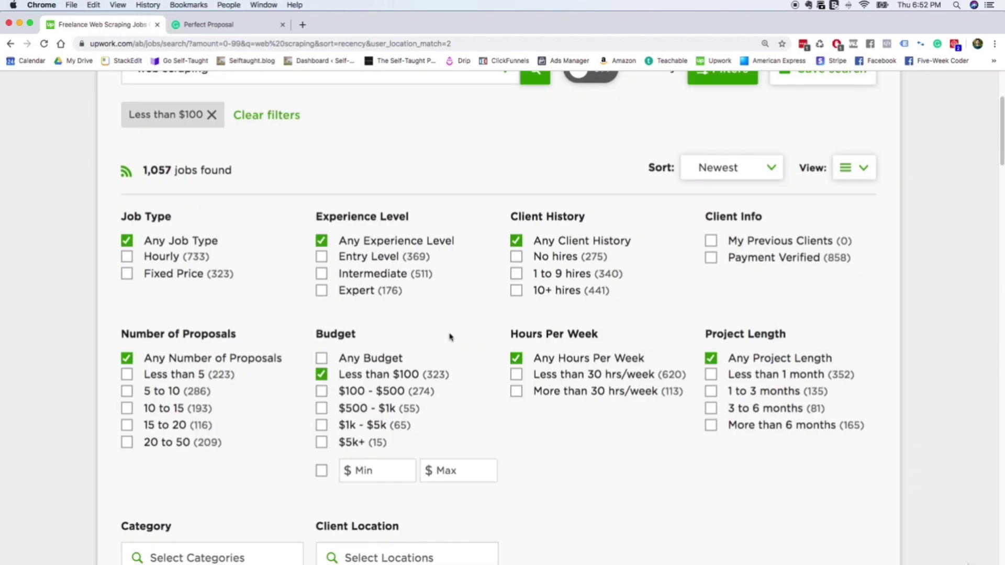
left_click(321, 256)
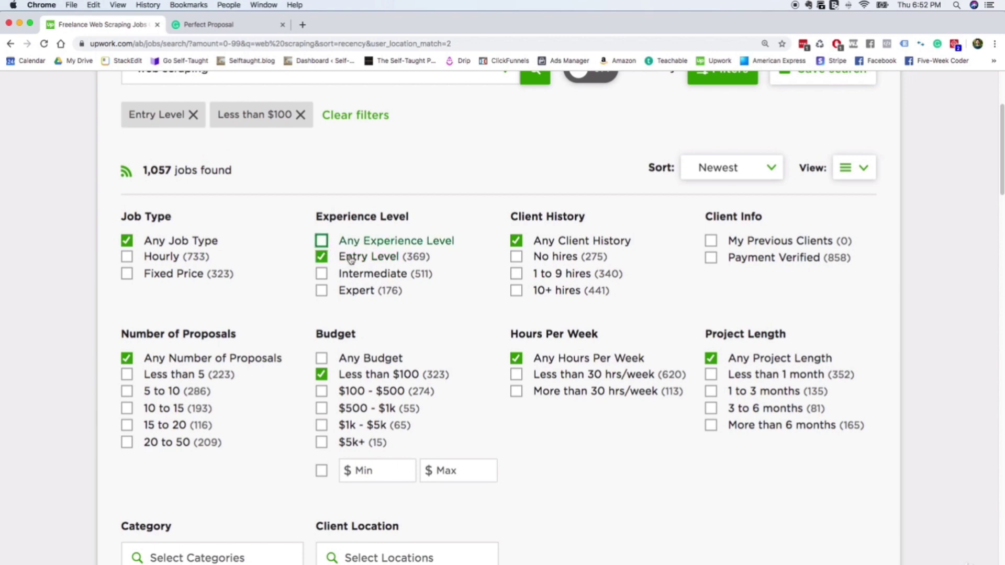
scroll(433, 271, "down", 3)
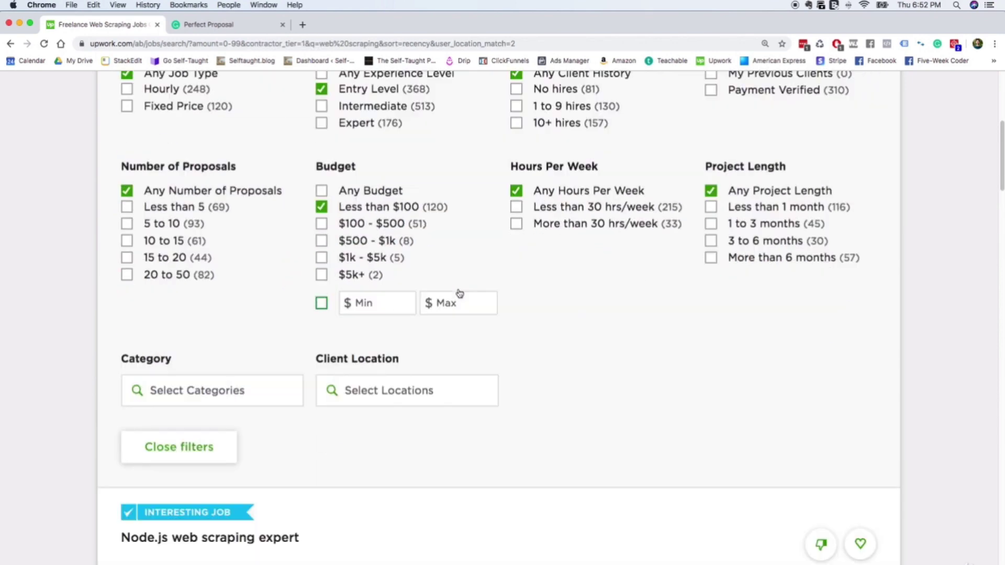
left_click(216, 445)
scroll(381, 389, "up", 5)
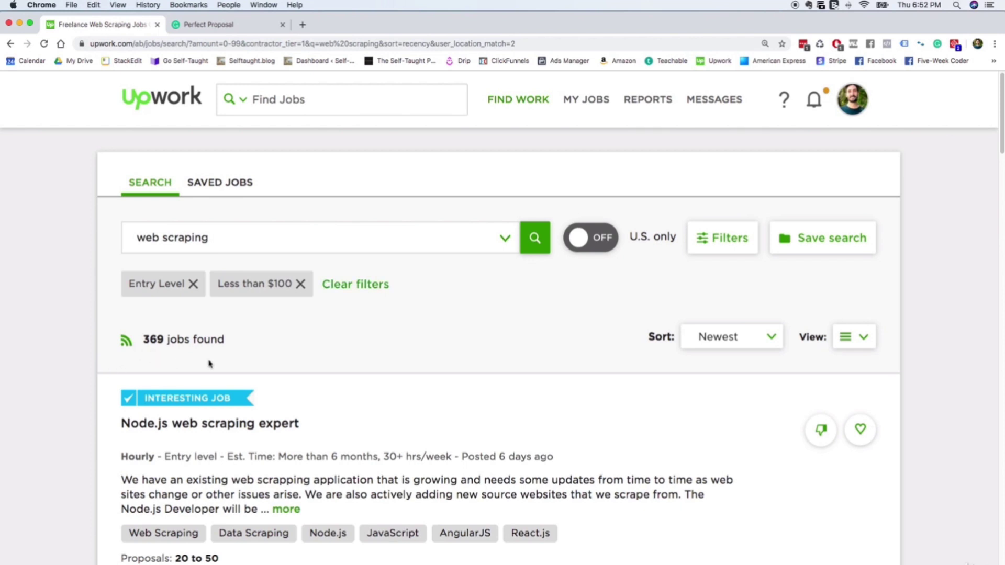
Scroll down the filtered list to the $20 fixed-price 'Data collection' job.
scroll(81, 372, "down", 2)
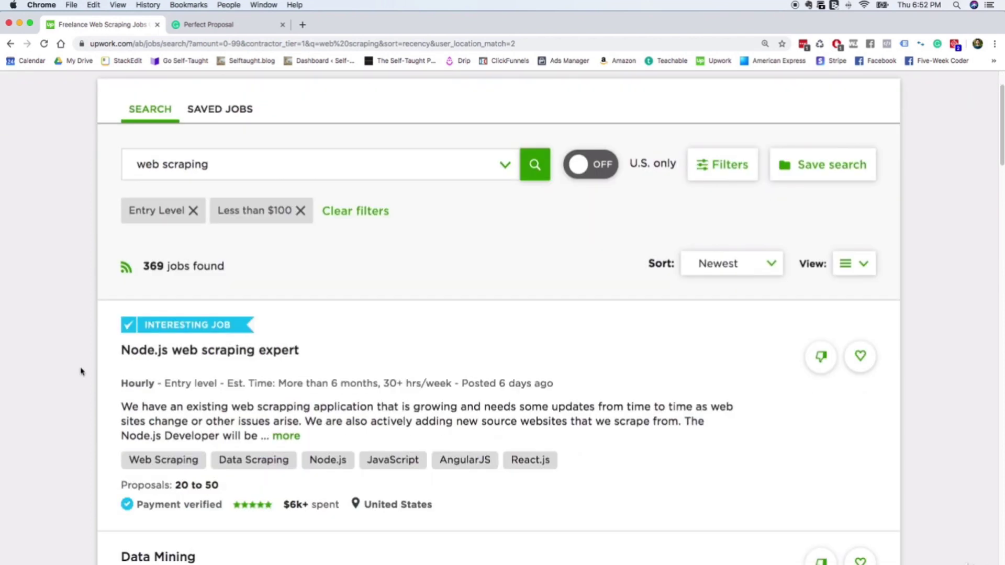
scroll(81, 372, "down", 7)
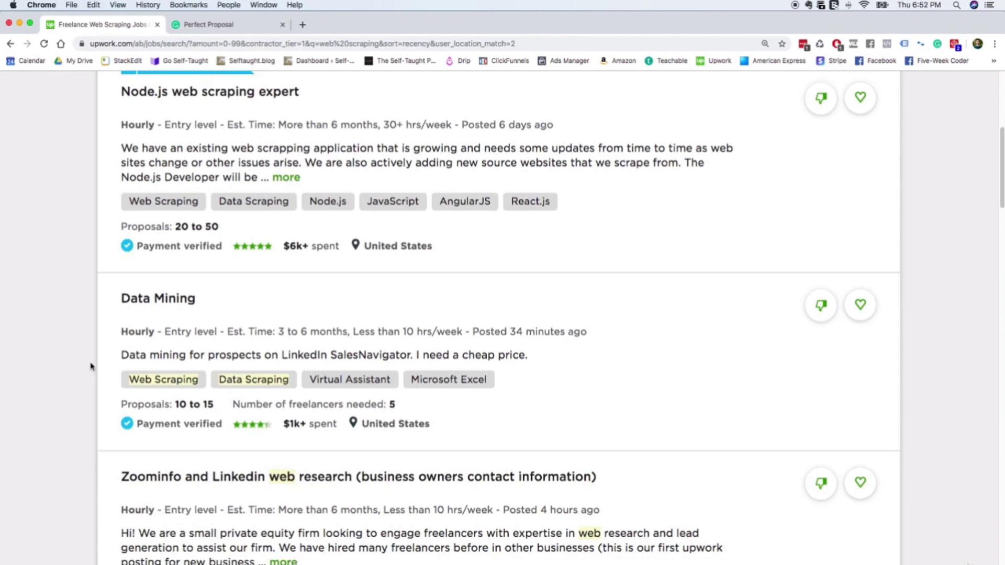
scroll(91, 366, "down", 2)
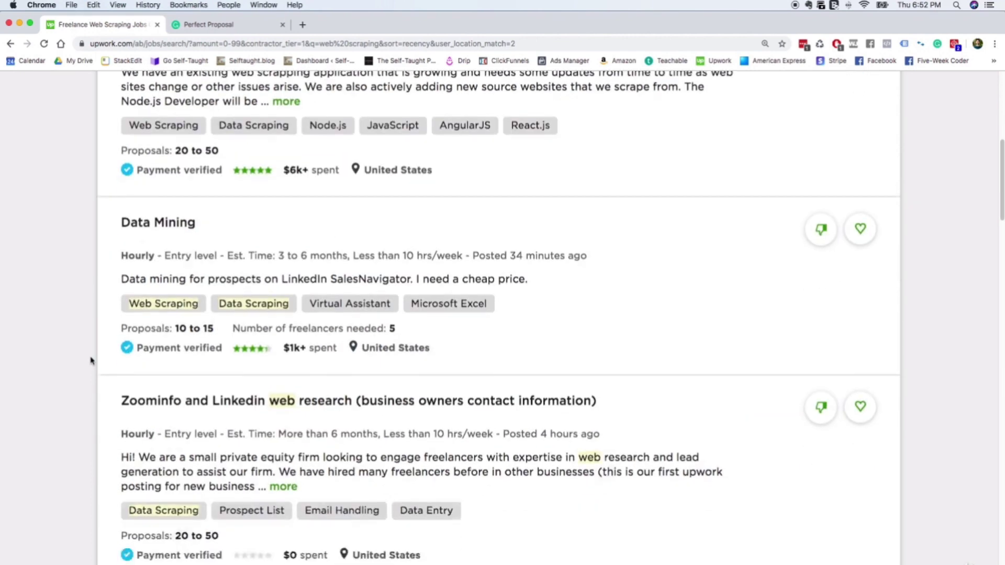
scroll(91, 360, "down", 6)
scroll(91, 358, "down", 12)
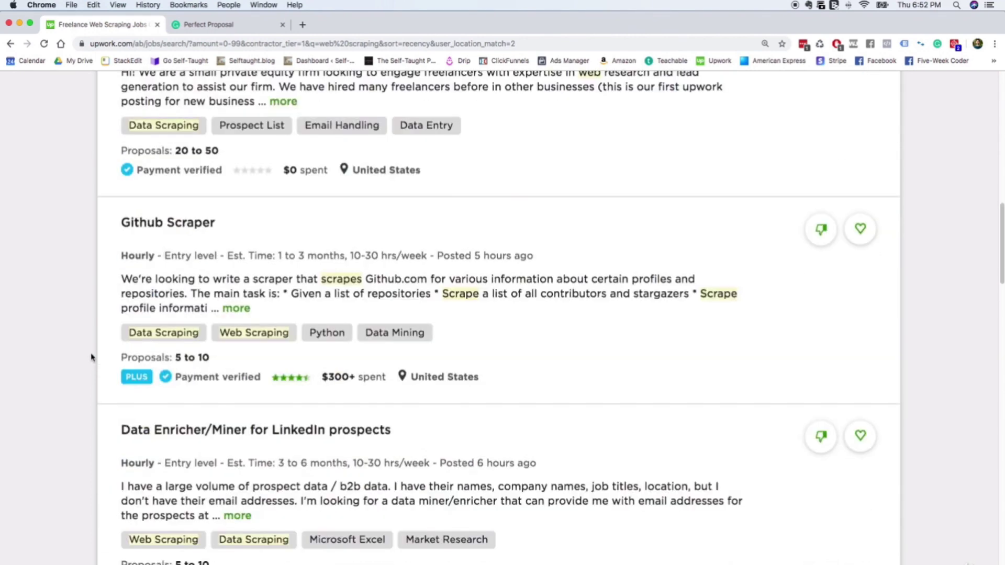
scroll(91, 357, "down", 1)
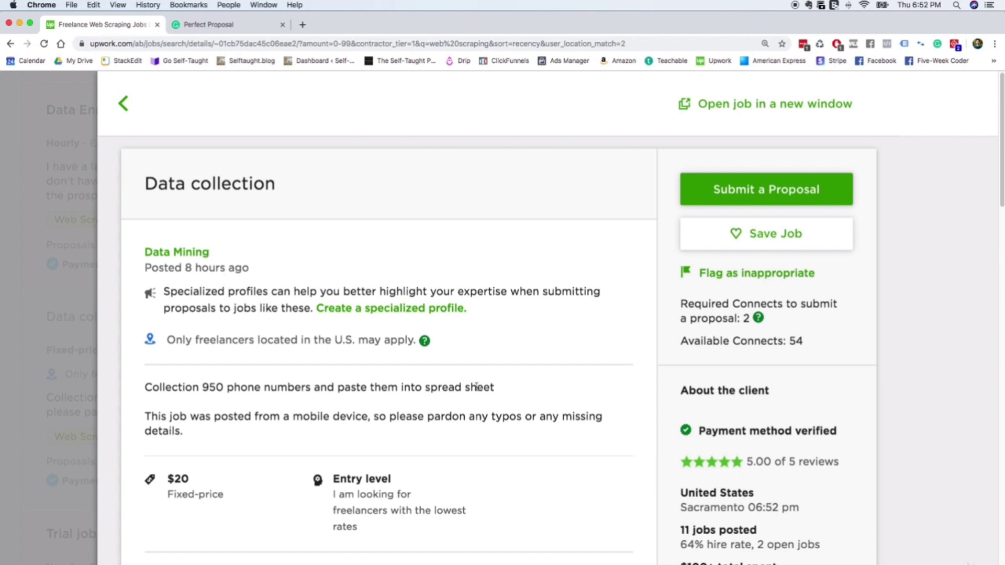
Scroll through the Data collection job details before starting the proposal.
scroll(401, 372, "down", 1)
scroll(397, 371, "down", 2)
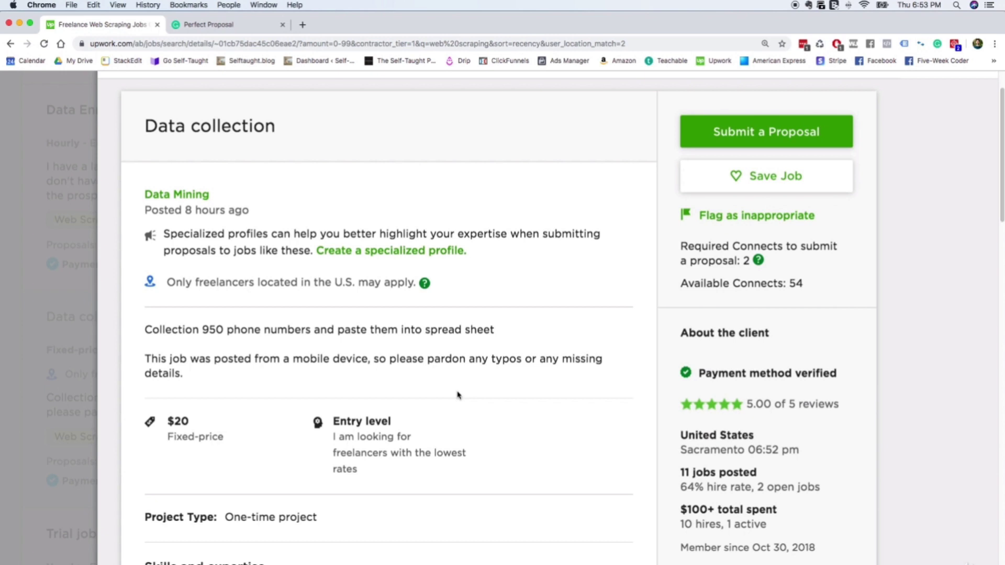
scroll(518, 393, "up", 2)
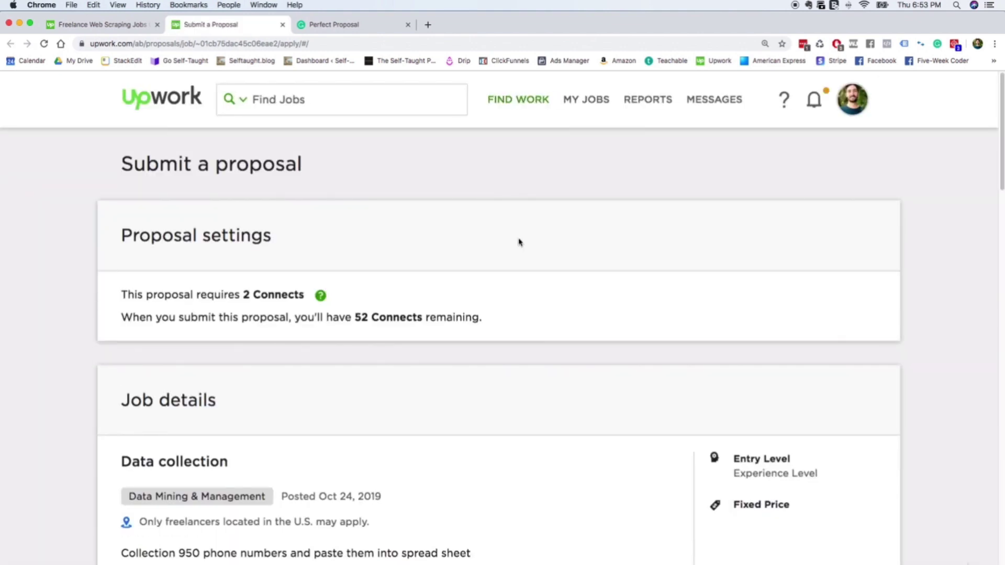
Scroll past the 2 Connects note down to the Terms section showing the $20.00 bid.
scroll(518, 241, "down", 2)
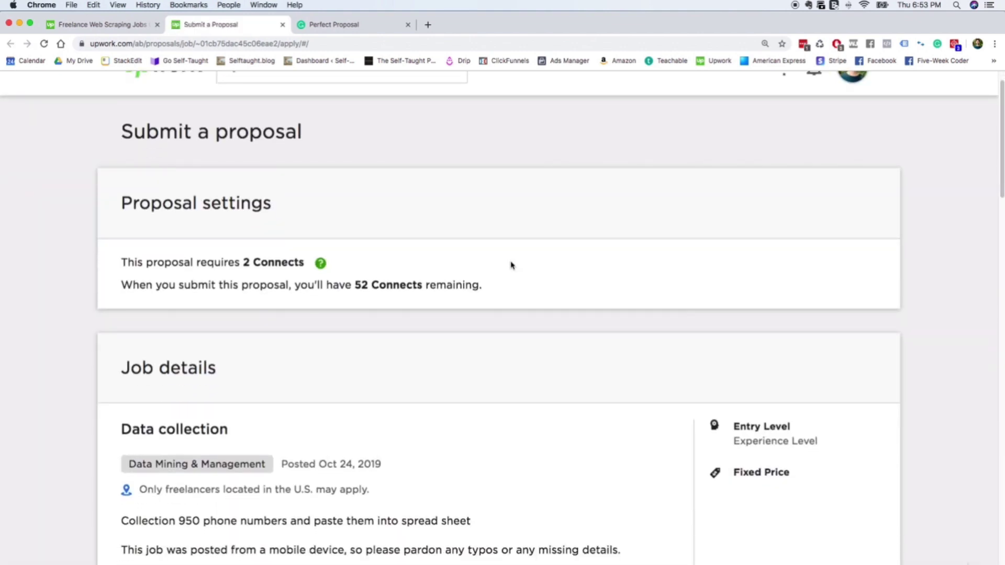
left_click_drag(307, 264, 119, 265)
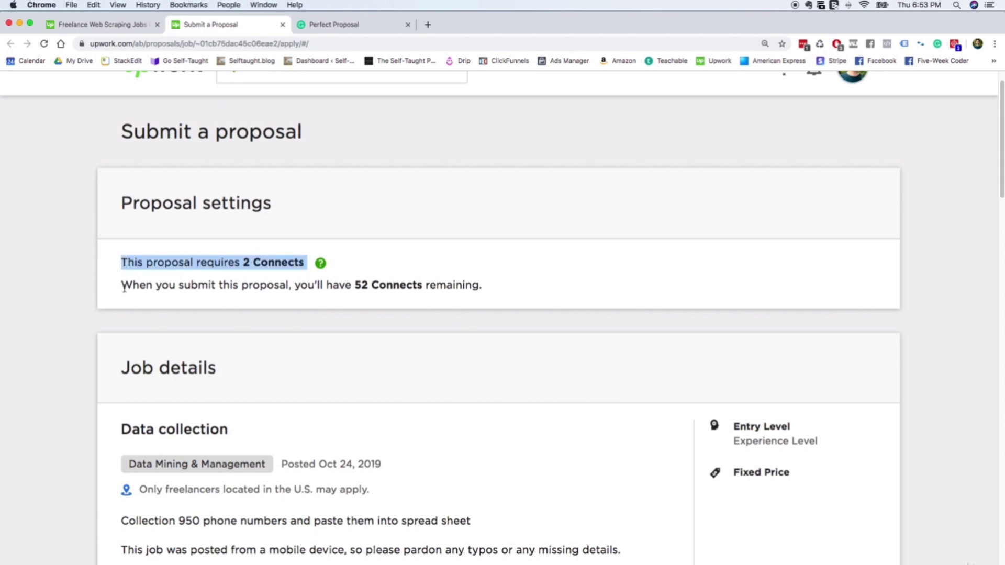
left_click(122, 289)
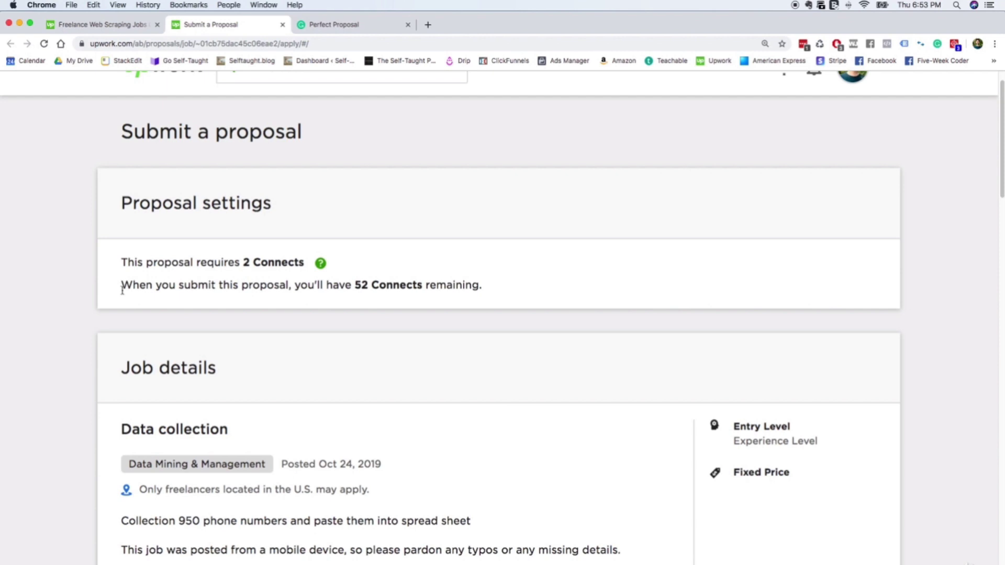
scroll(122, 291, "down", 5)
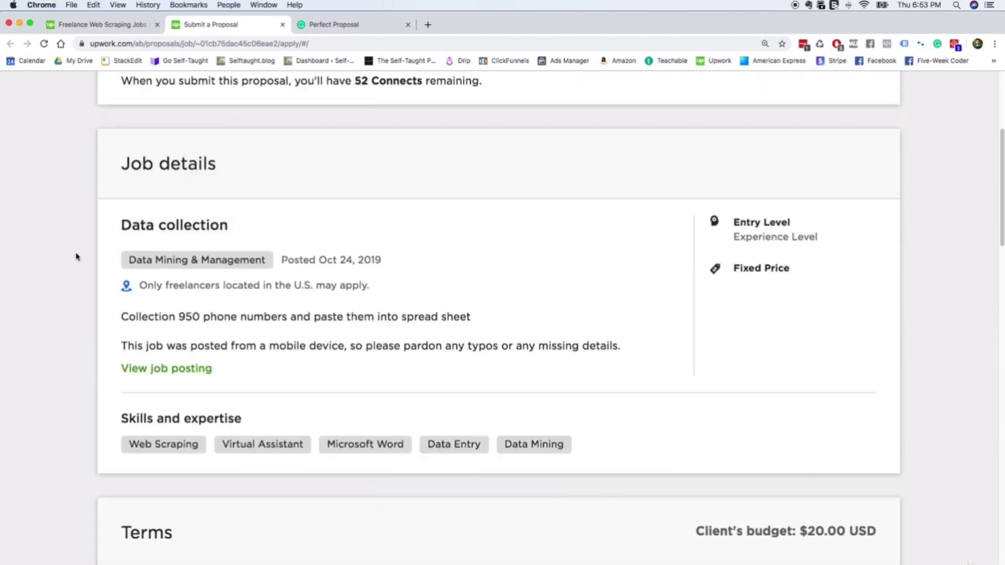
scroll(79, 257, "down", 2)
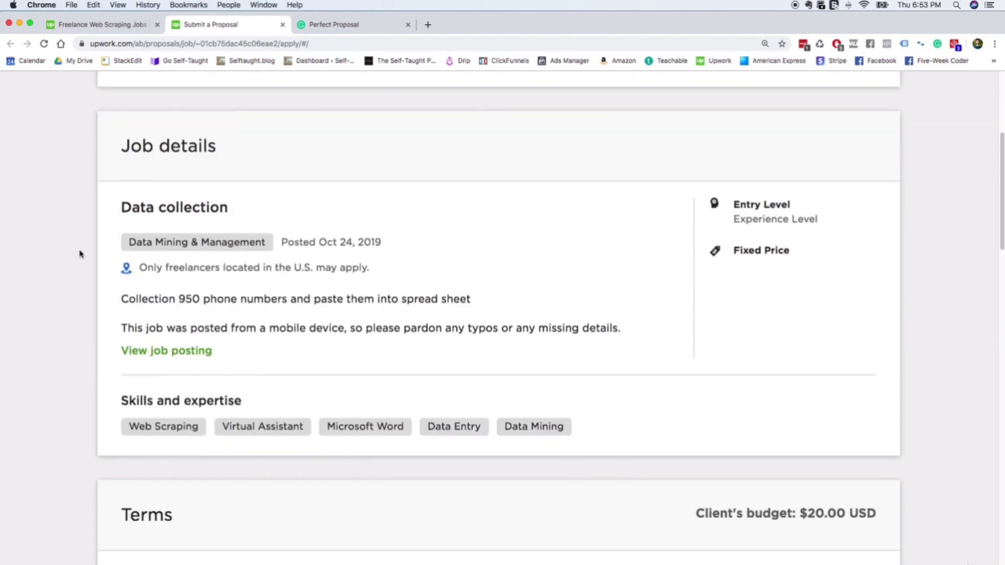
scroll(85, 256, "down", 6)
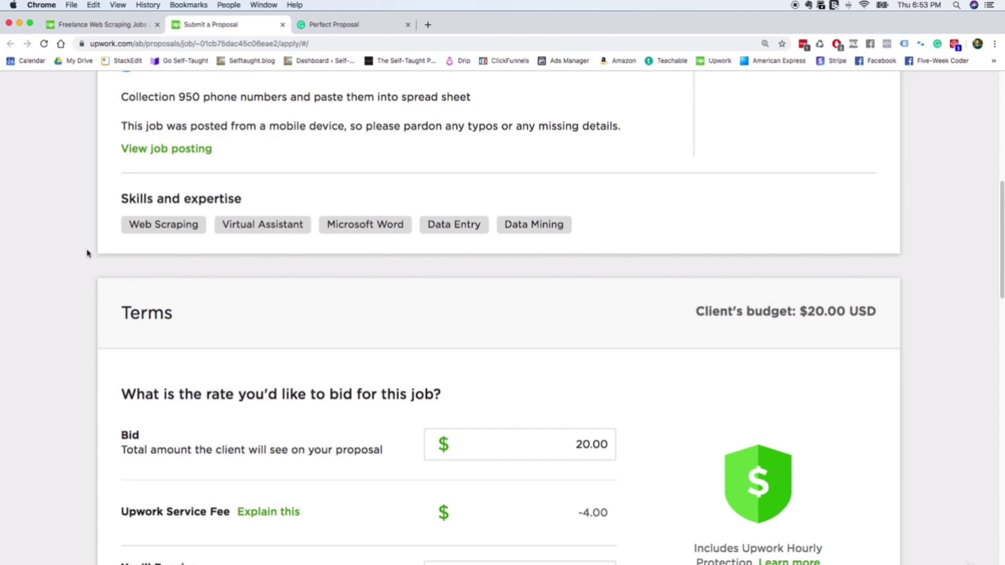
Change the bid amount from 20.00 to 10.00.
scroll(92, 253, "down", 1)
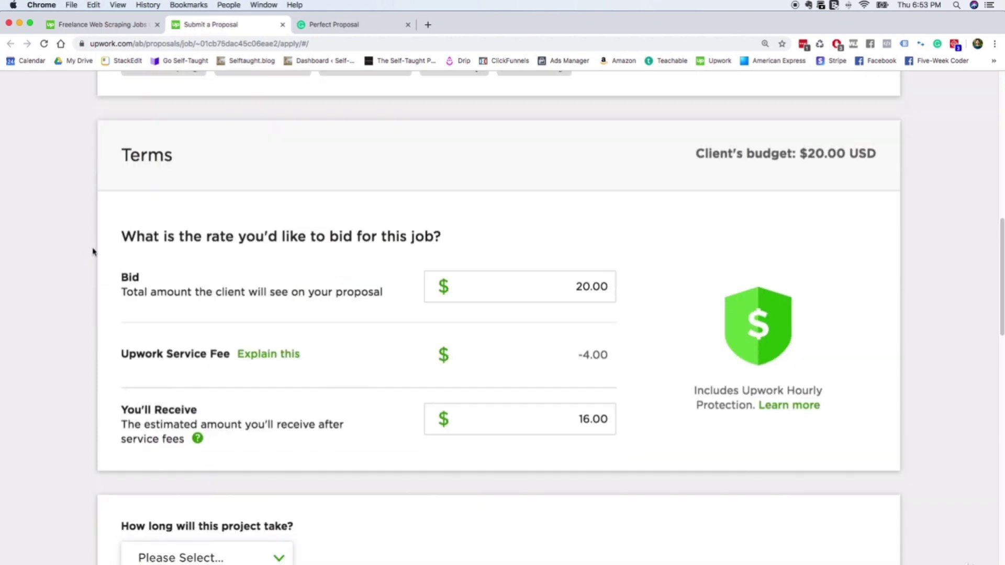
left_click(567, 291)
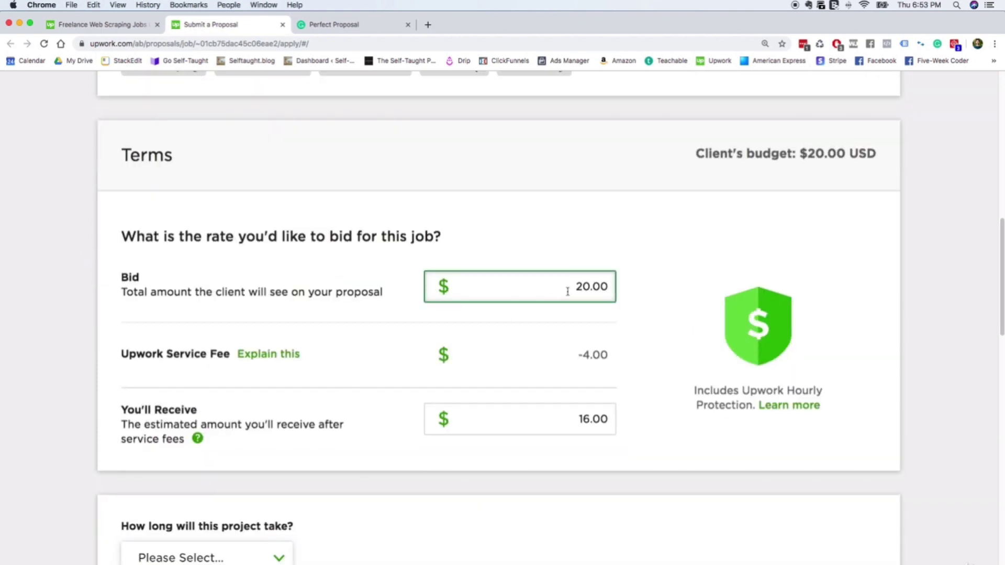
double_click(585, 293)
left_click_drag(590, 288, 577, 287)
type("15")
key("BackSpace")
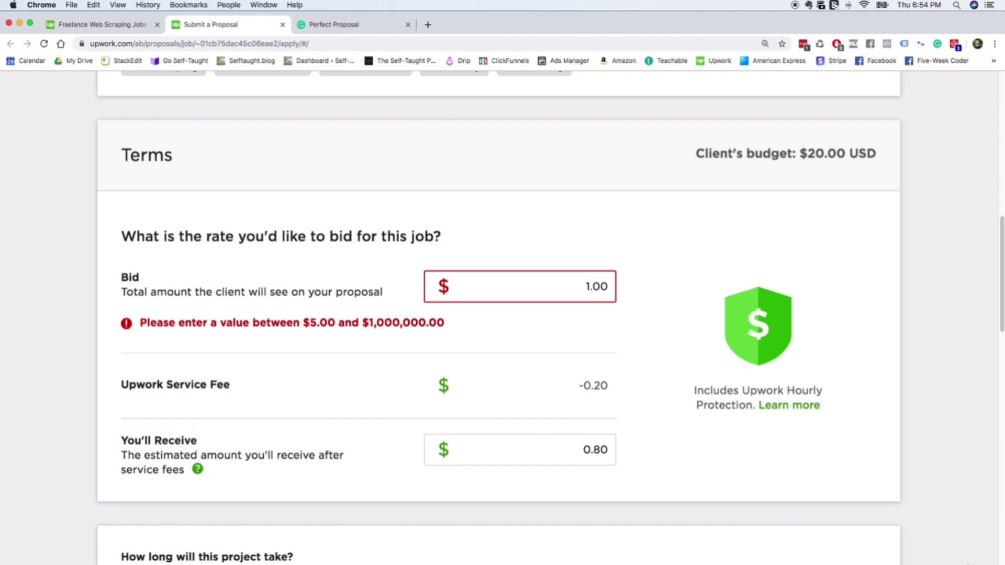
type("0")
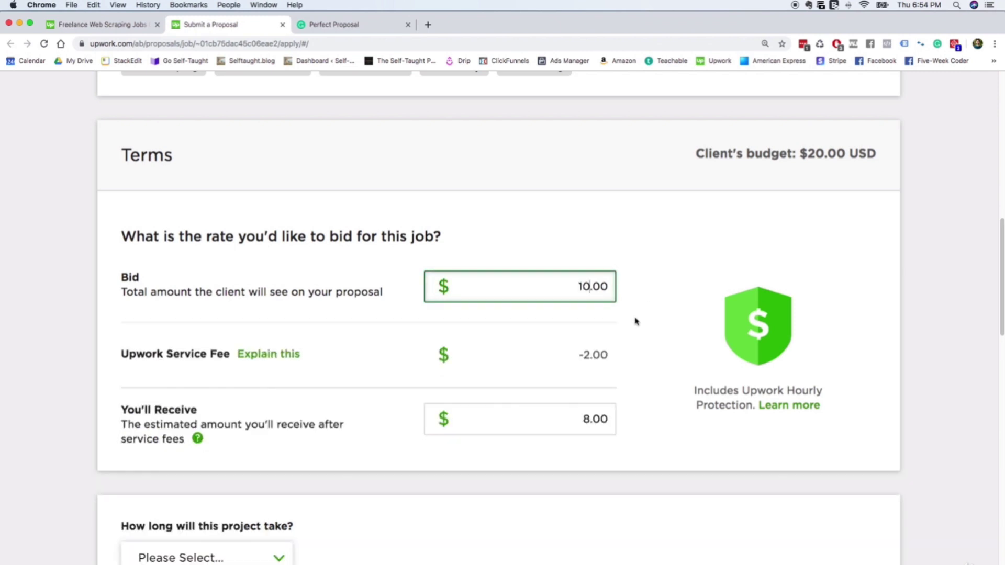
Check the updated $2.00 service fee and $8.00 amount received.
triple_click(178, 357)
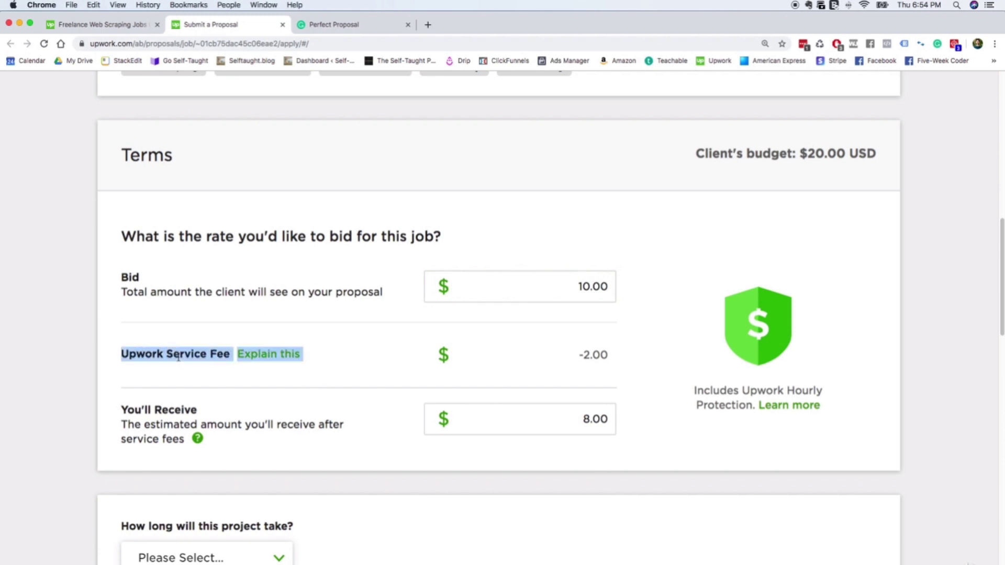
left_click(630, 380)
left_click(604, 419)
double_click(604, 419)
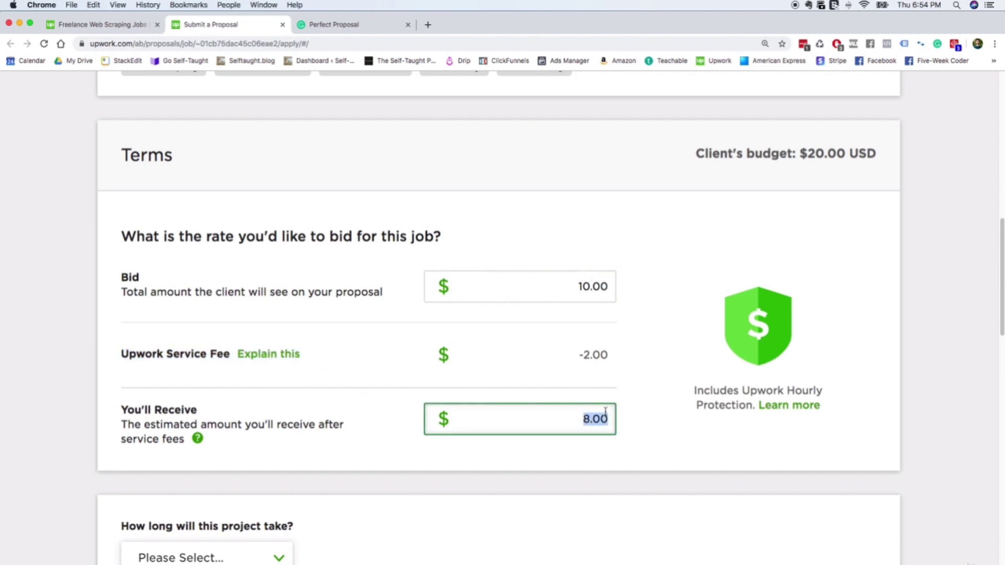
left_click(634, 403)
scroll(634, 398, "down", 3)
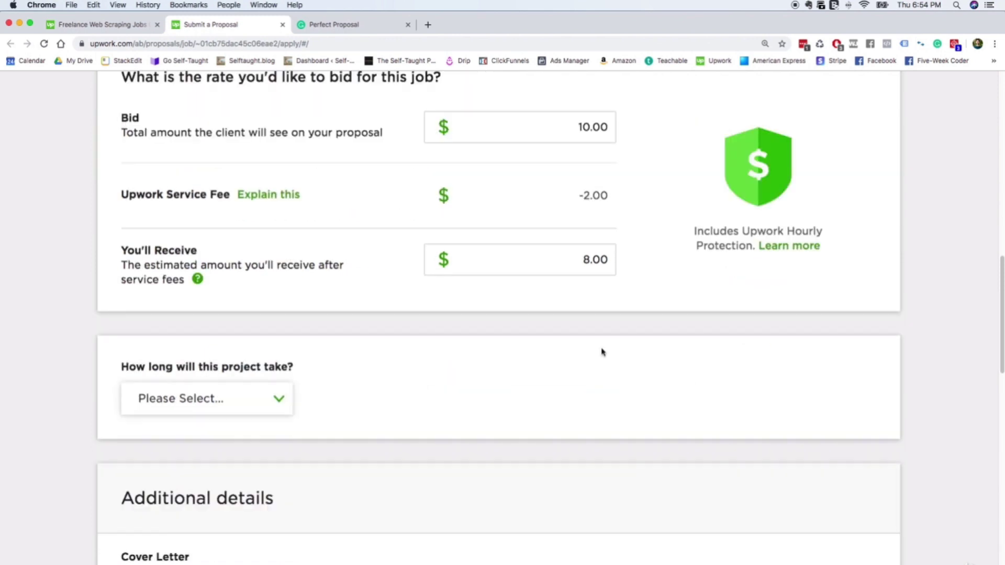
Set the project duration to Less than 1 week.
scroll(601, 353, "down", 2)
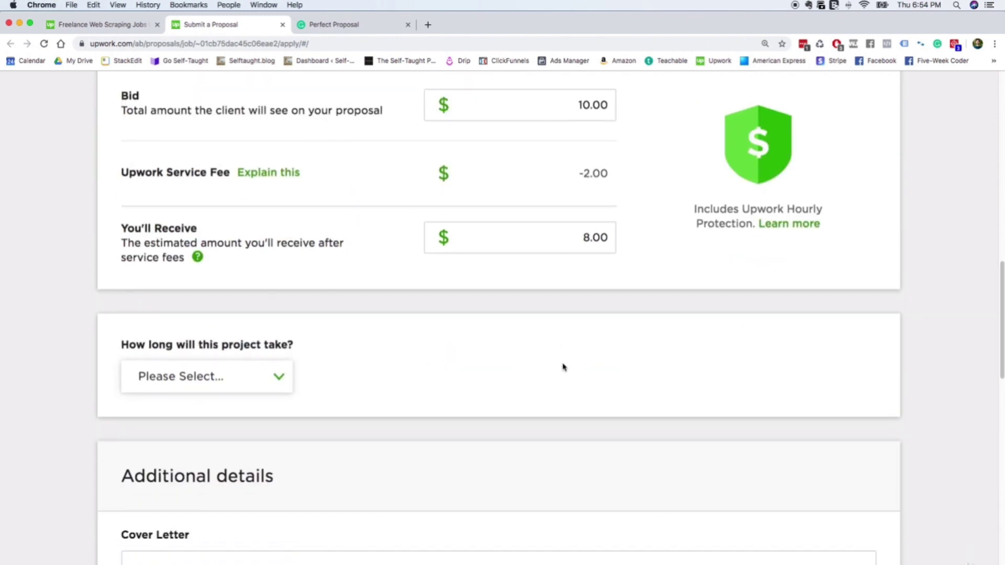
left_click(276, 321)
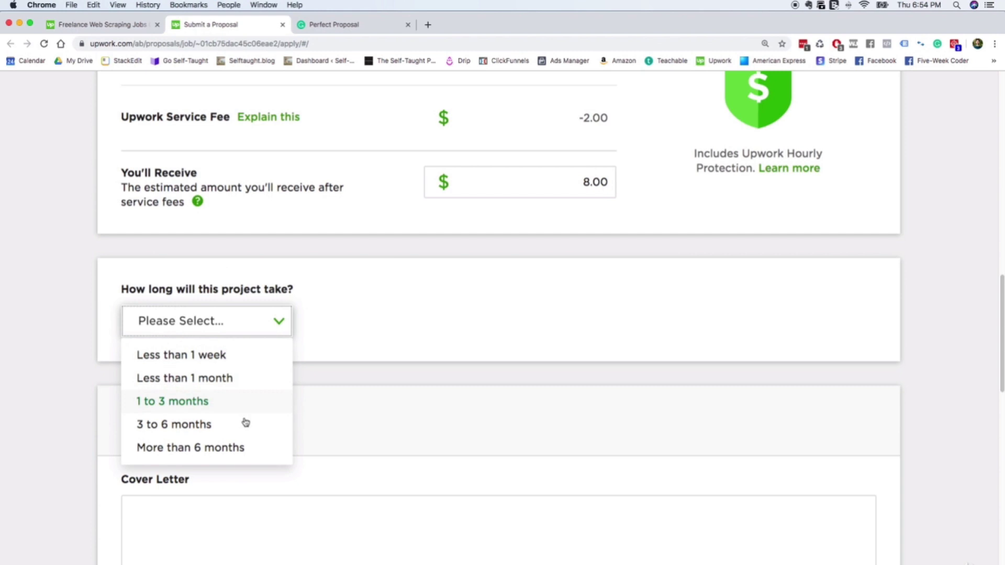
left_click(243, 358)
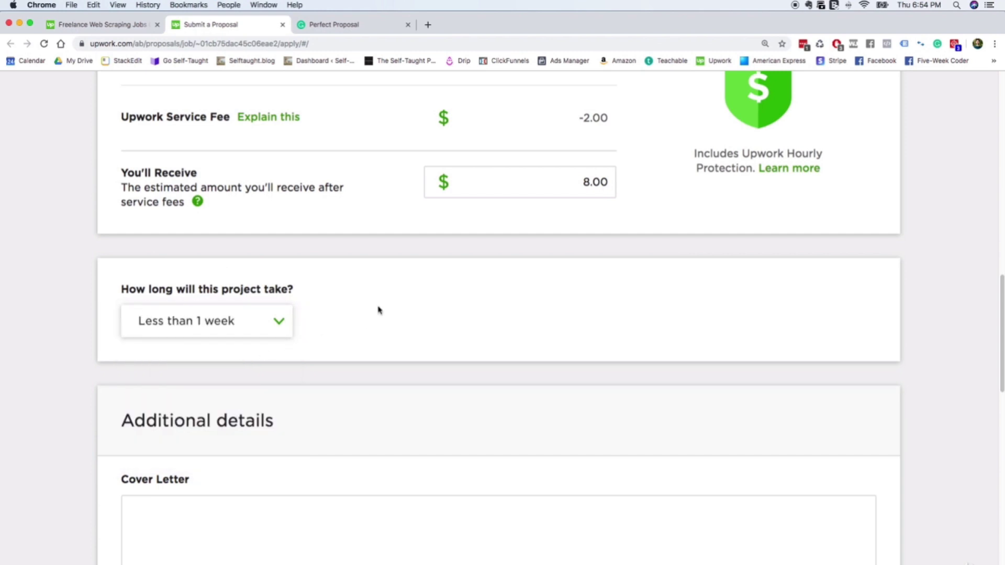
Place the cursor in the Cover Letter box, then move to Grammarly's blank 'Perfect Proposal' document.
scroll(377, 310, "down", 4)
left_click(363, 336)
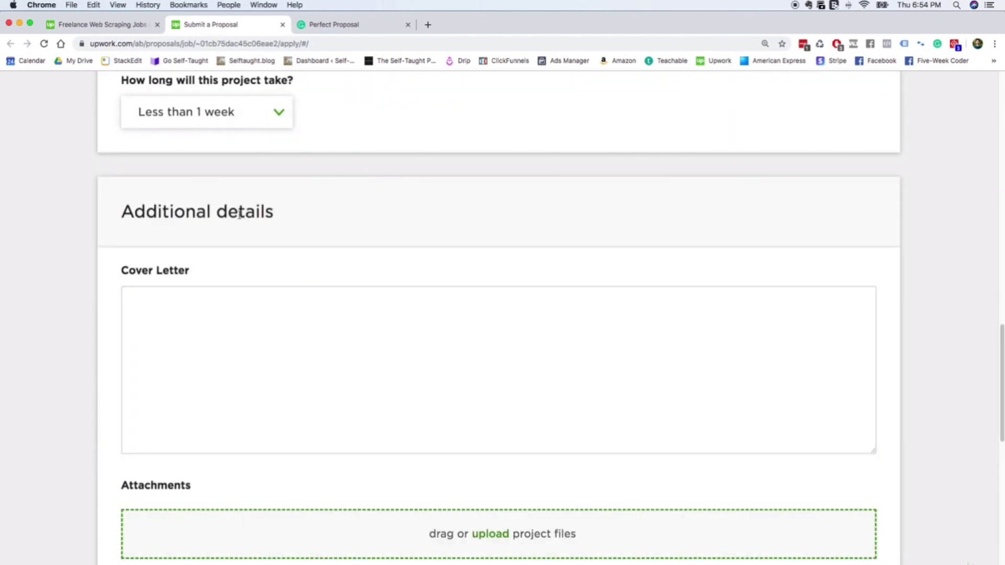
triple_click(241, 214)
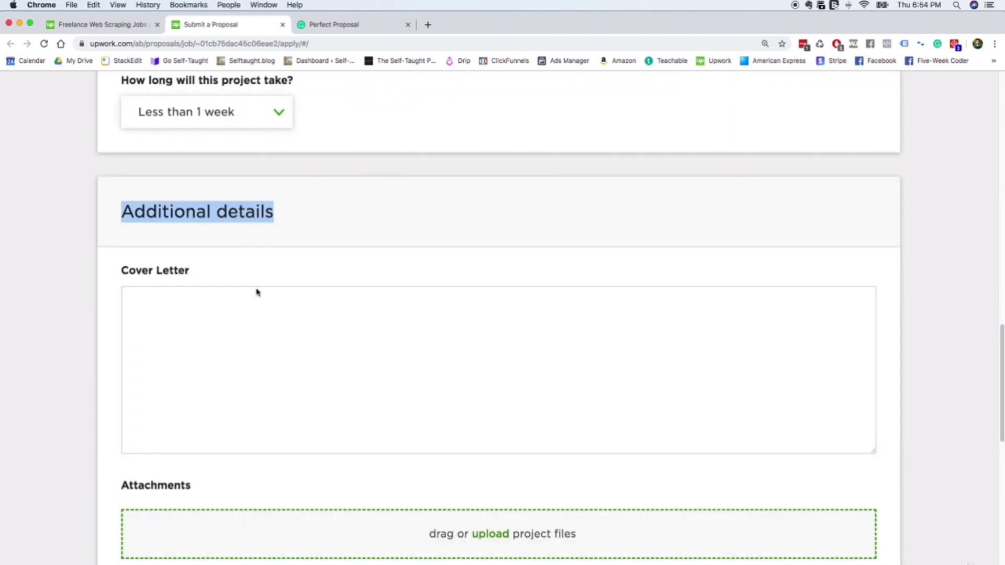
left_click(255, 323)
scroll(256, 323, "down", 4)
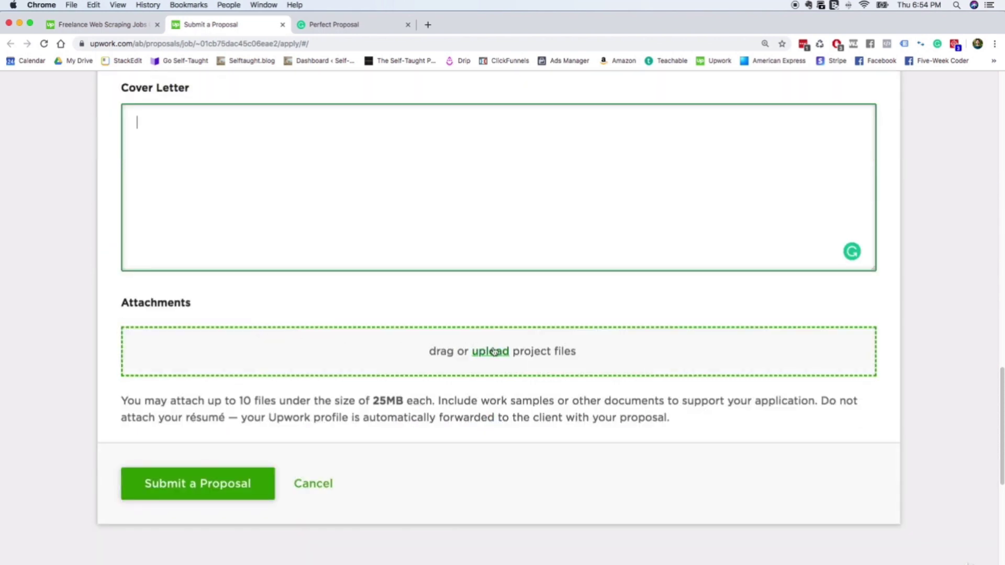
scroll(446, 384, "up", 3)
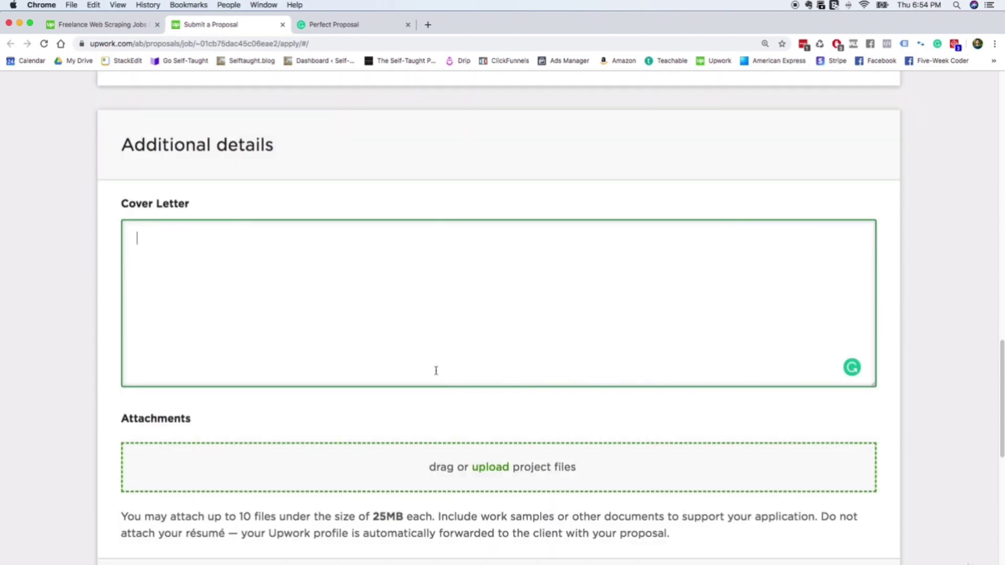
left_click(352, 26)
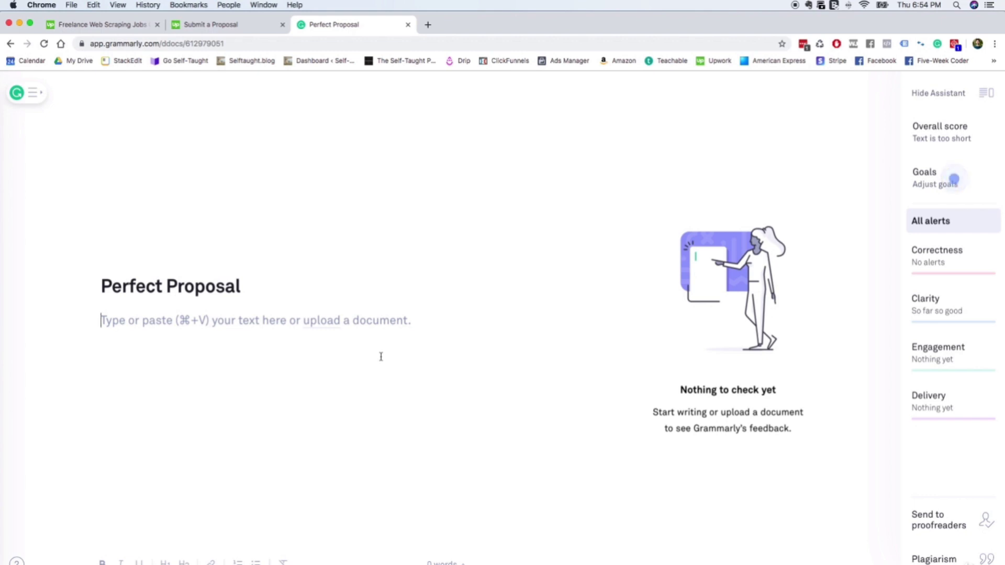
Type three bullets: won't get it done correctly, not fast enough, won't communicate effectively.
type("- ")
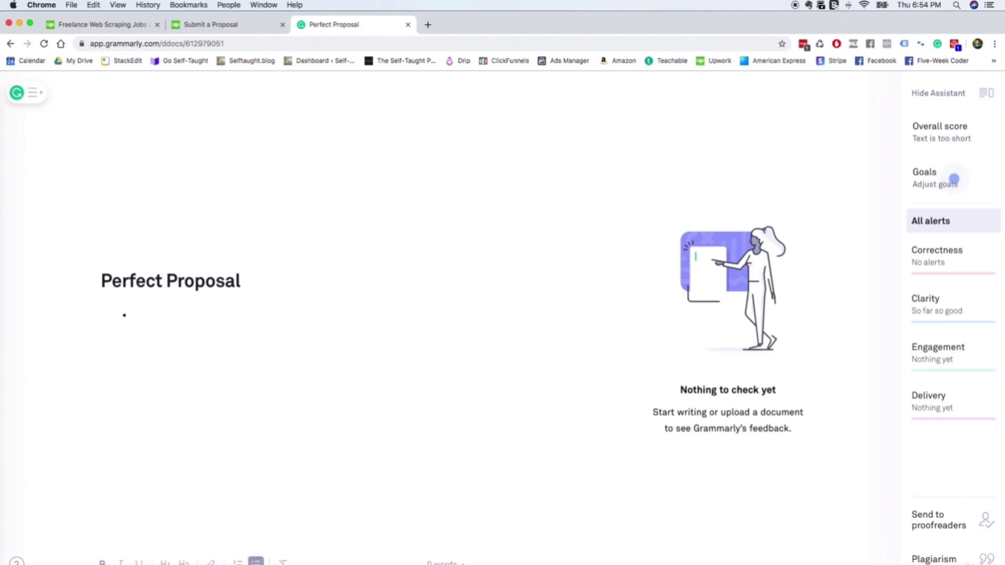
type("Y")
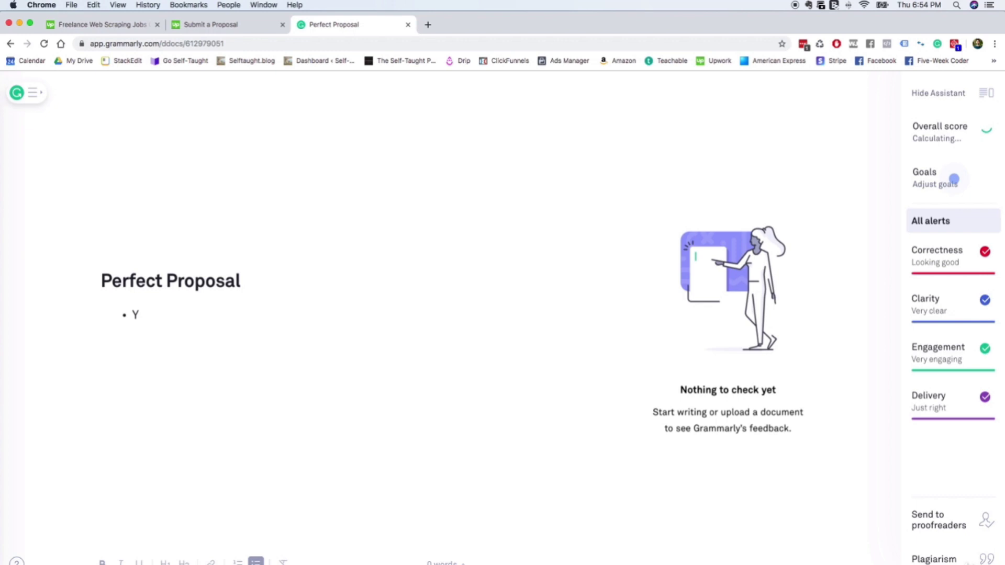
type("ou won't be able to get ")
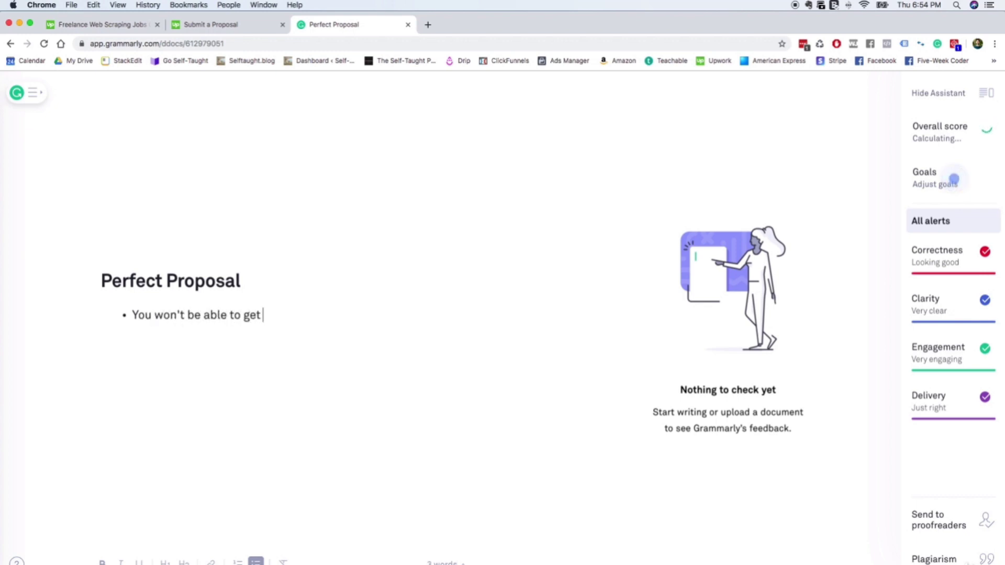
type("this job done correctly")
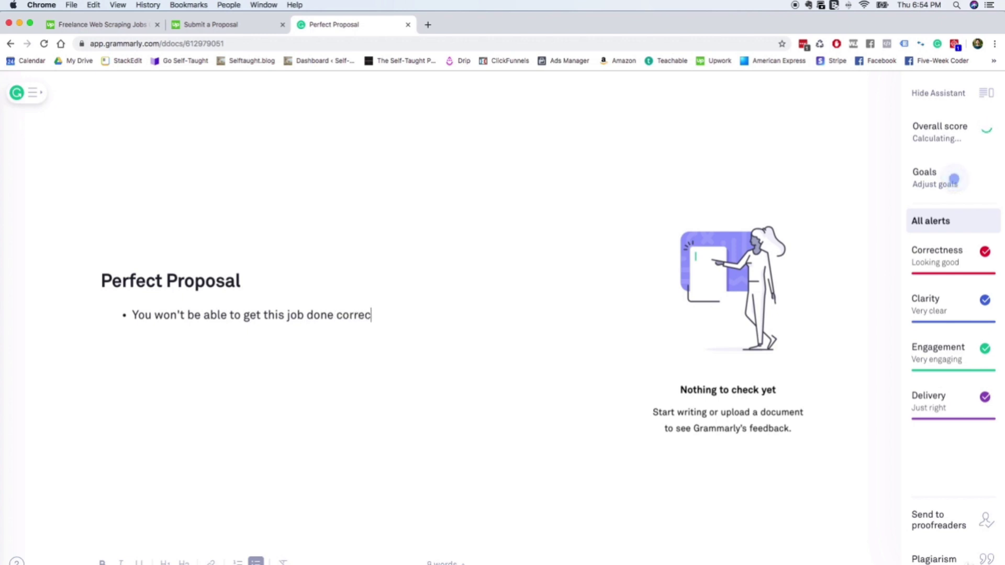
key("Return")
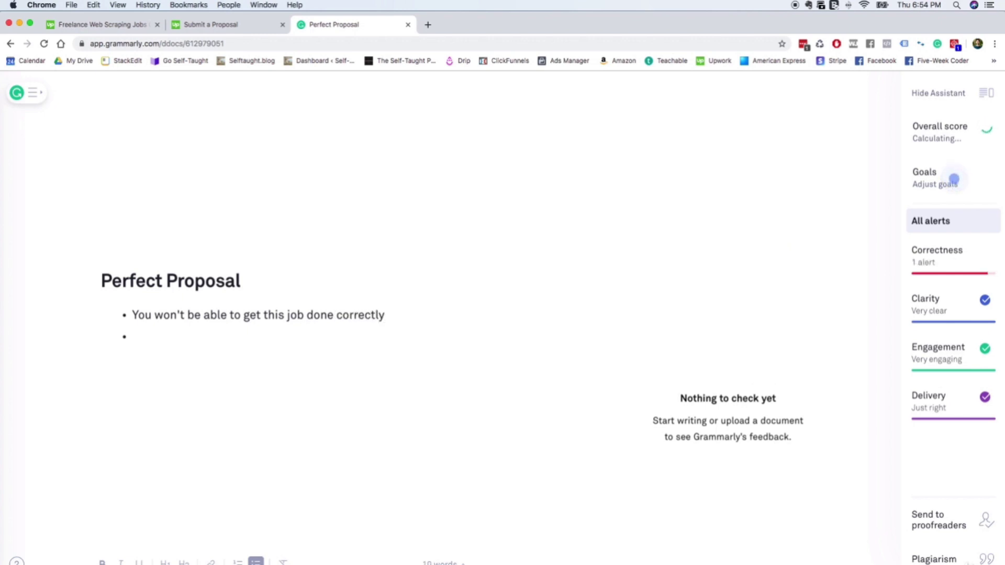
type("You ")
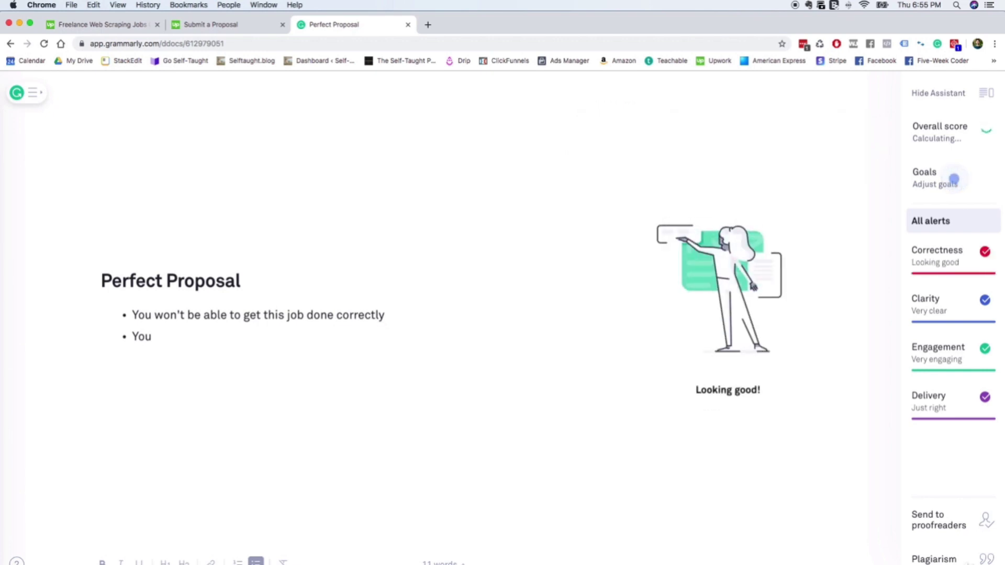
type("won't get the job done fast enough")
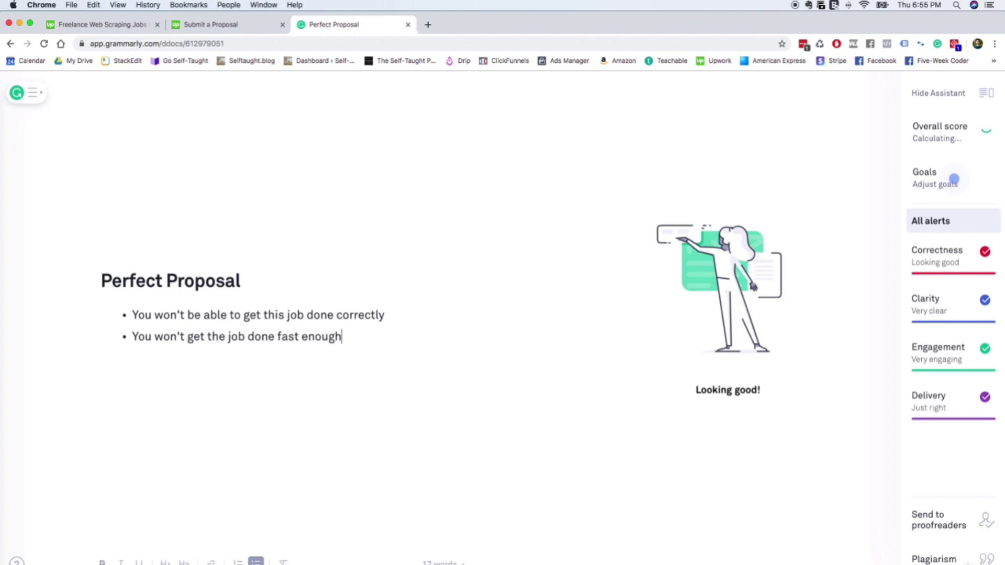
type("YOu wo")
key("BackSpace")
key("BackSpace")
key("BackSpace")
key("BackSpace")
type("won't communicate effectively")
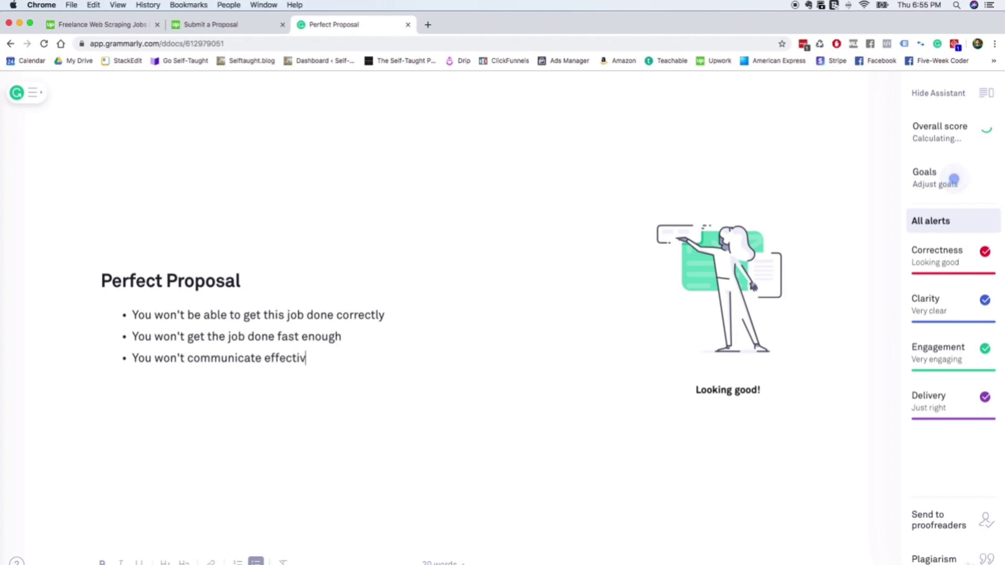
left_click(953, 179)
Insert a blank plain line after the first bullet.
left_click(386, 316)
key("Return")
key("BackSpace")
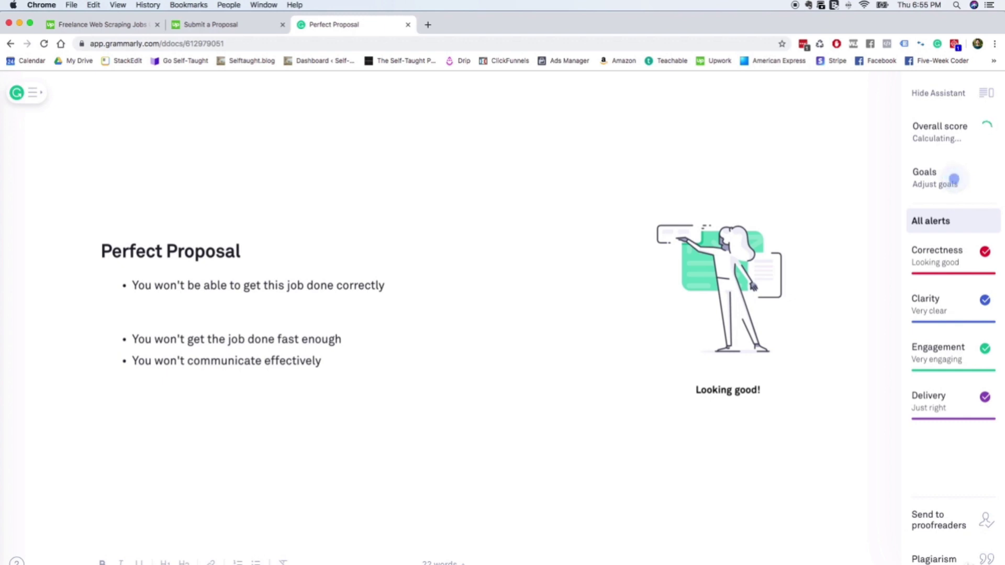
Type the greeting and intro: Python and automation expert, web scraping specialist, confident of meeting the specification.
type("Hey there! My name is ")
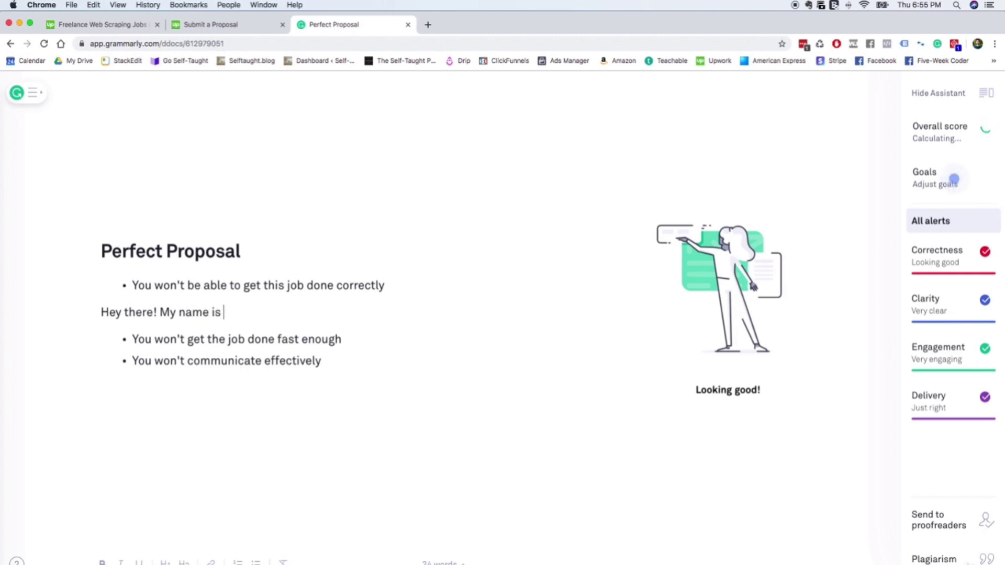
type("Cory Althoff. I'")
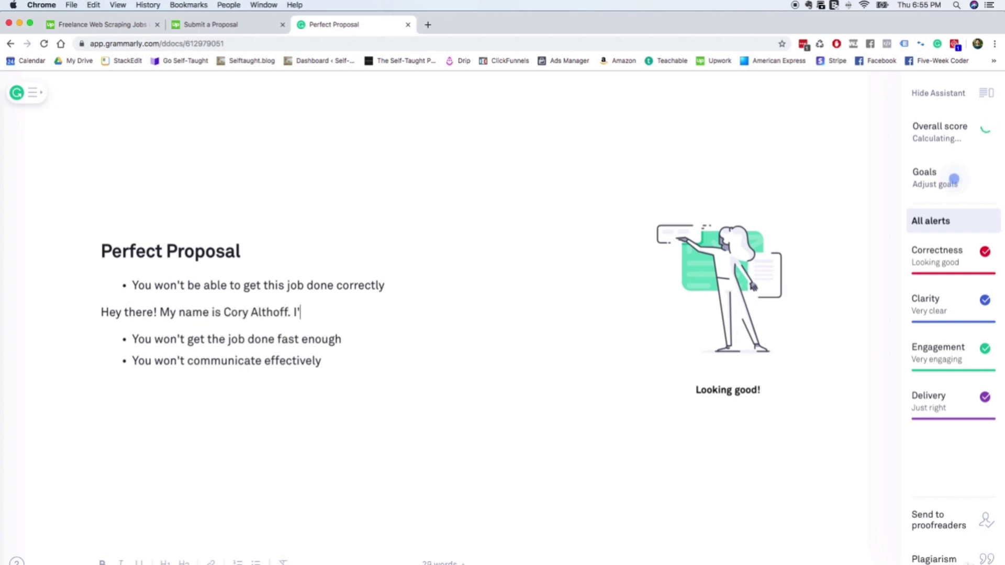
type("m an expert P")
key("BackSpace")
type("Python and ua")
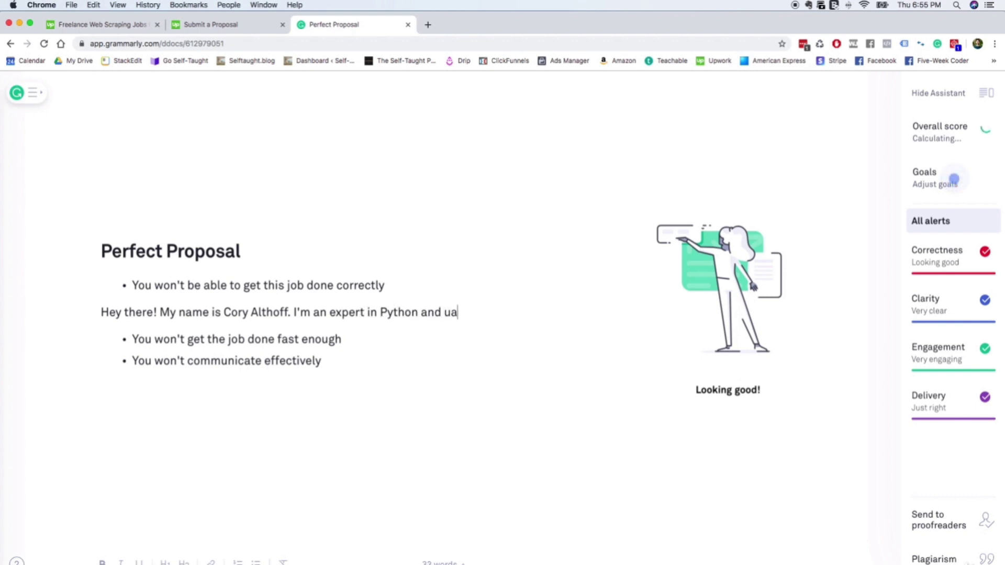
key("BackSpace")
key("BackSpace")
type("automation. I spe")
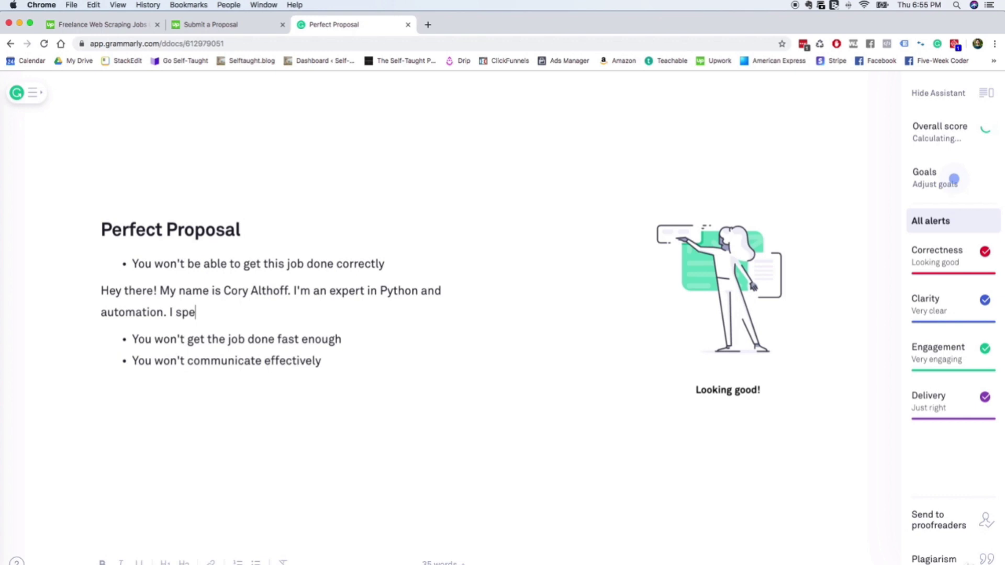
type("cialize in web scrapi")
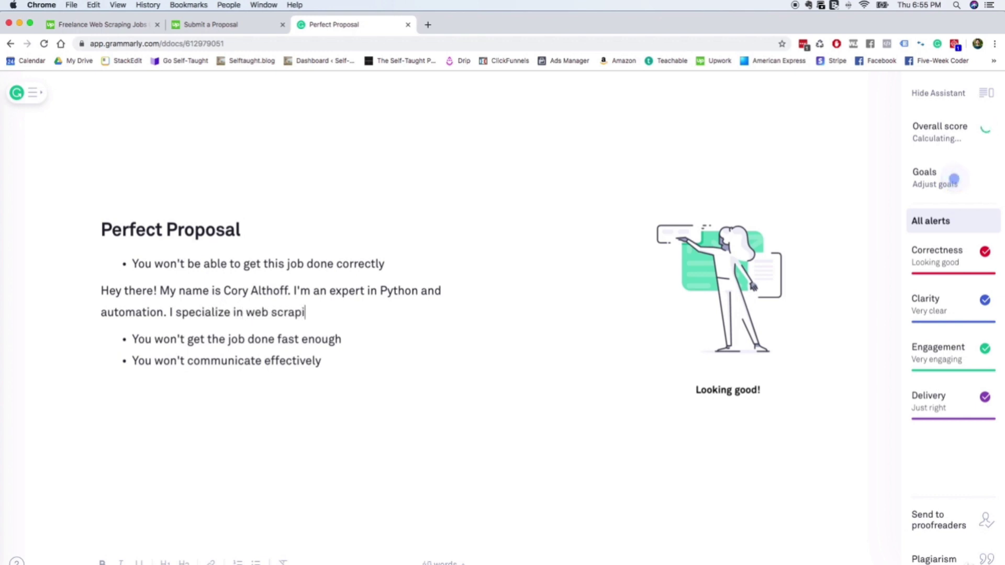
type("ng. I've completed")
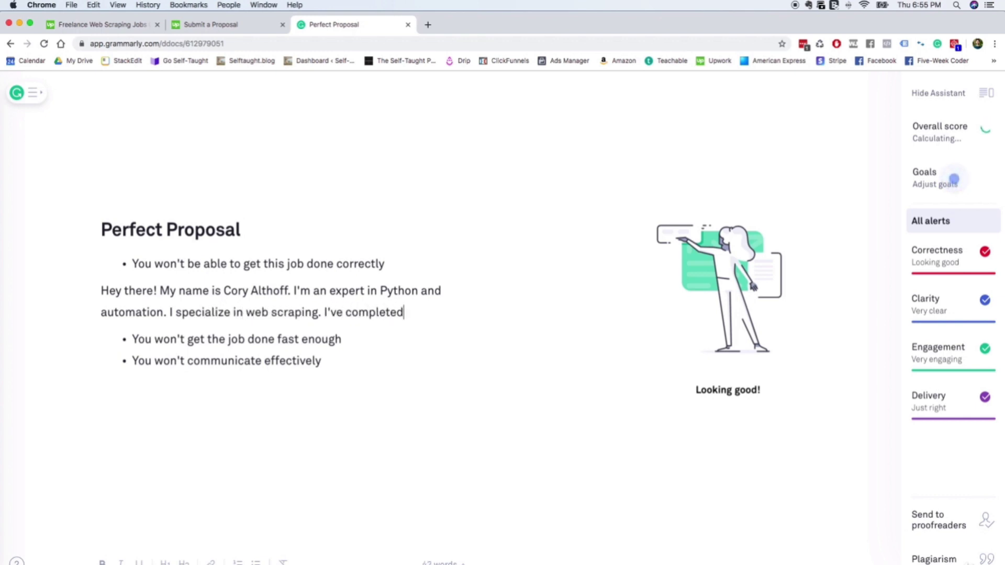
type(" many web scrap")
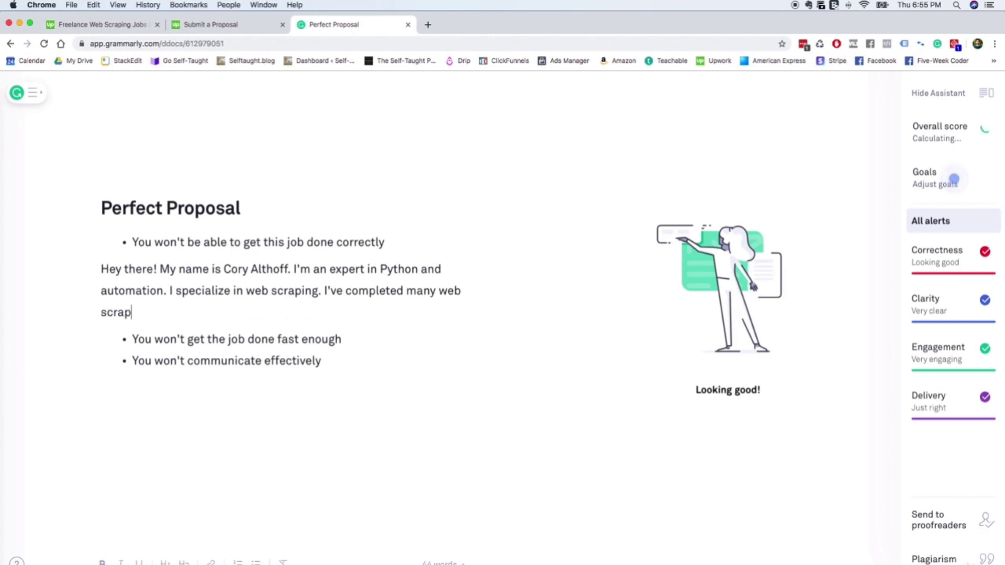
type("ing projects. I've r")
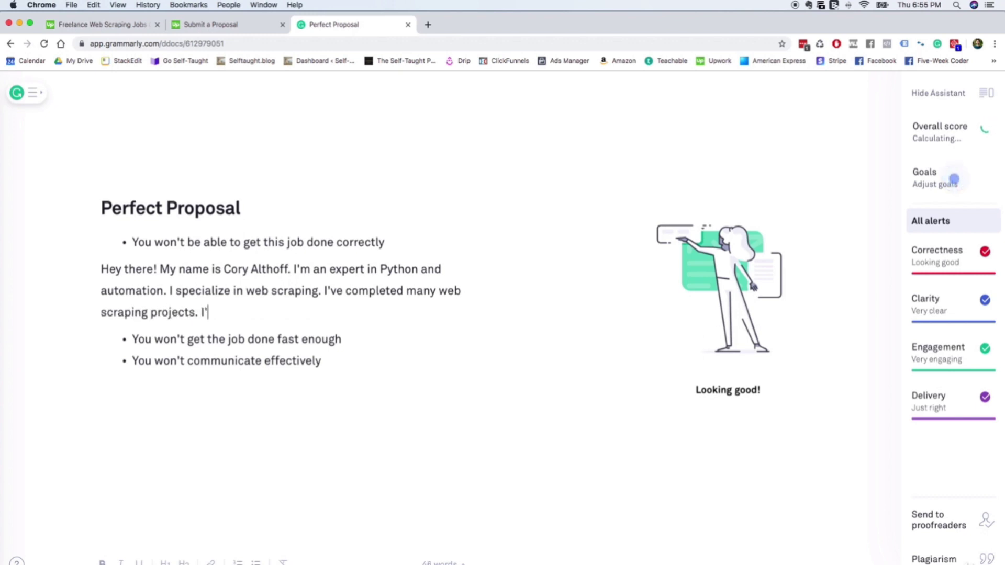
type("ead your projects descri")
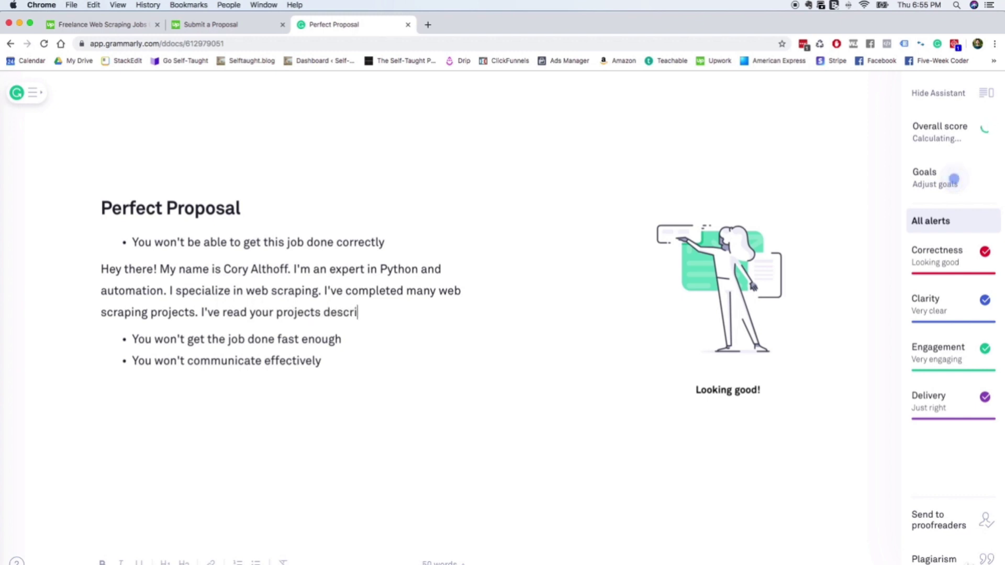
type("pt")
key("BackSpace")
type("ption and reviewed your rquir")
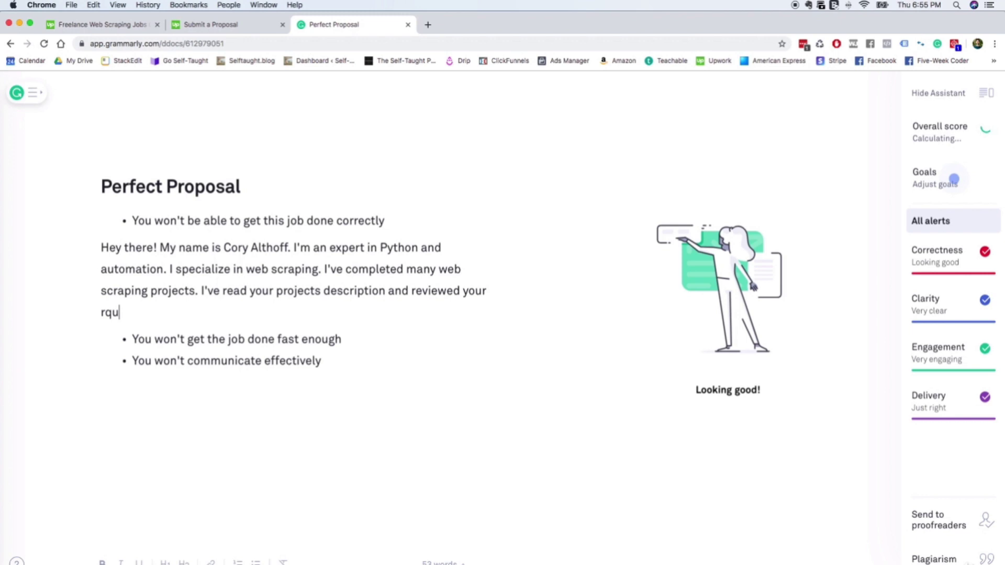
key("BackSpace")
key("BackSpace")
key("BackSpace")
key("BackSpace")
type("equirement")
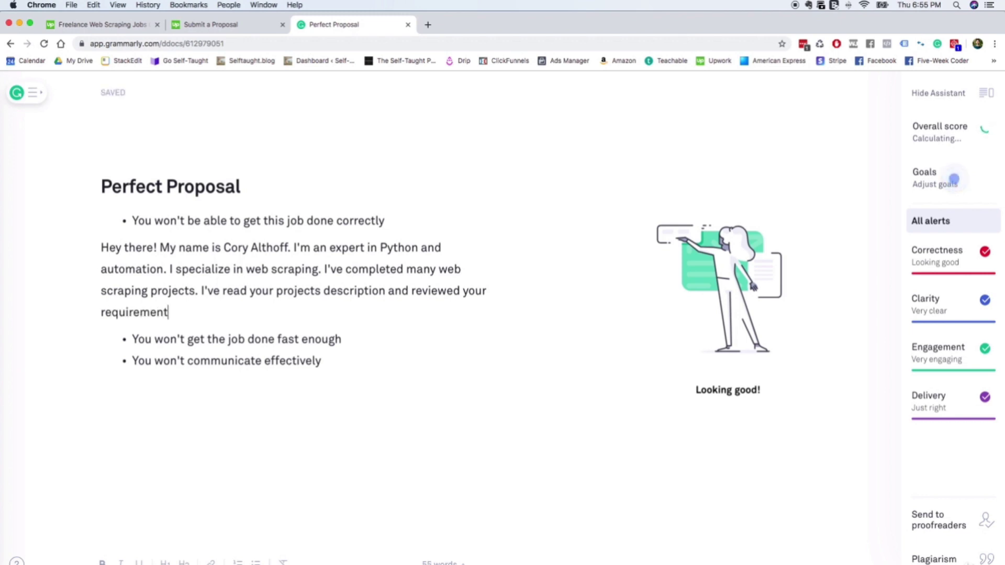
type("s and I am conf")
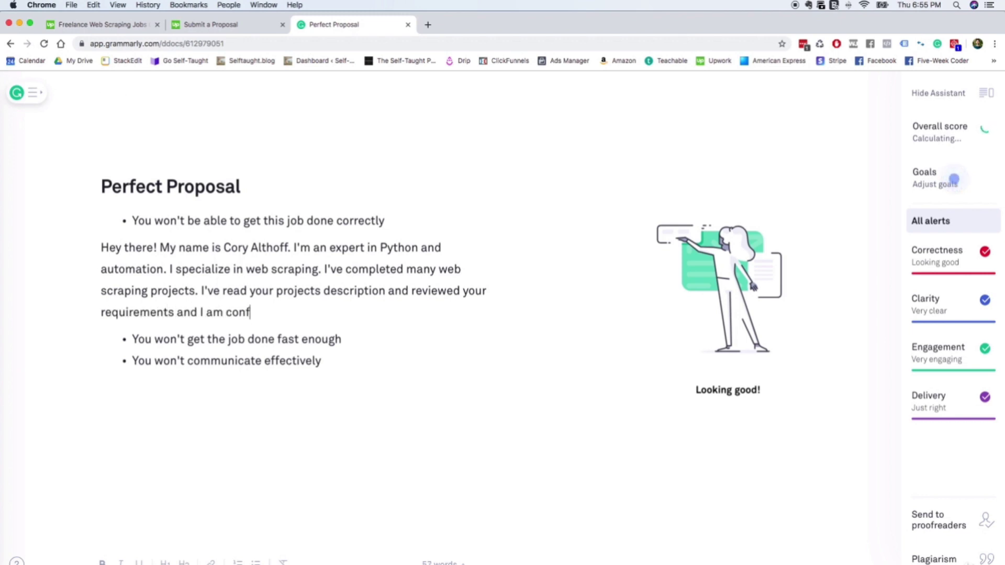
type("ident I can get this job")
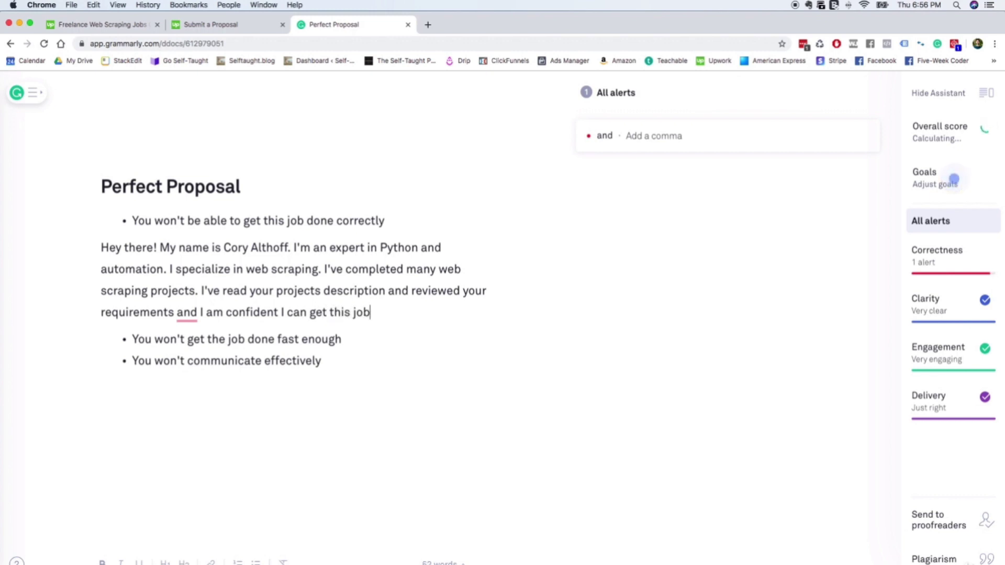
type(" done to your specifications.")
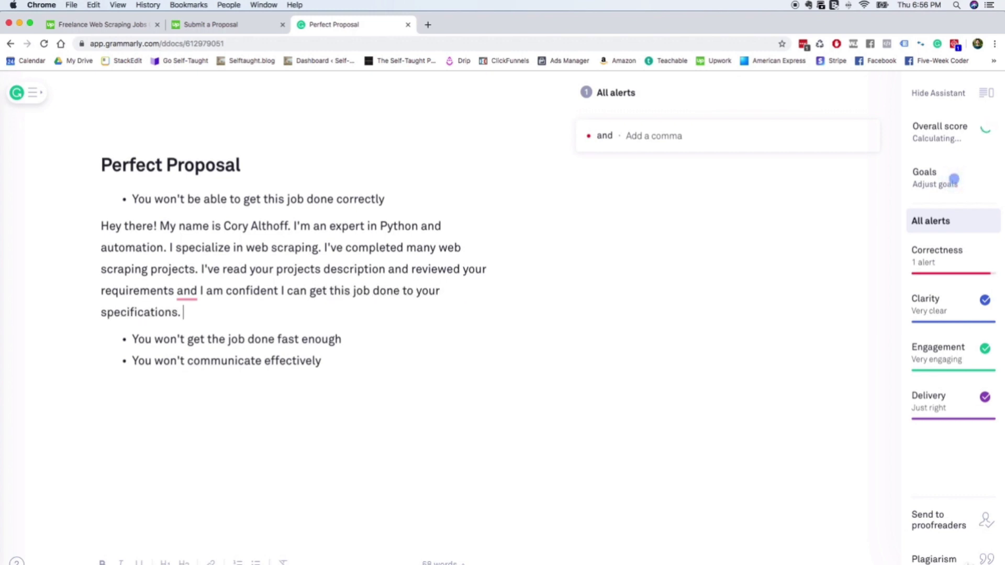
left_click(953, 179)
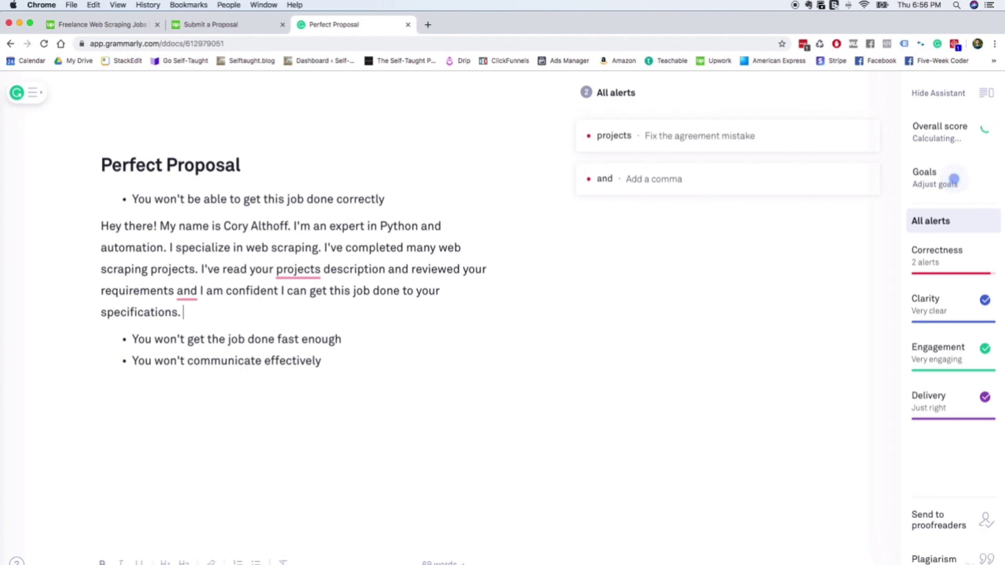
Accept Grammarly's fixes: 'projects' becomes 'project' and a comma goes before 'and I am confident'.
left_click(306, 271)
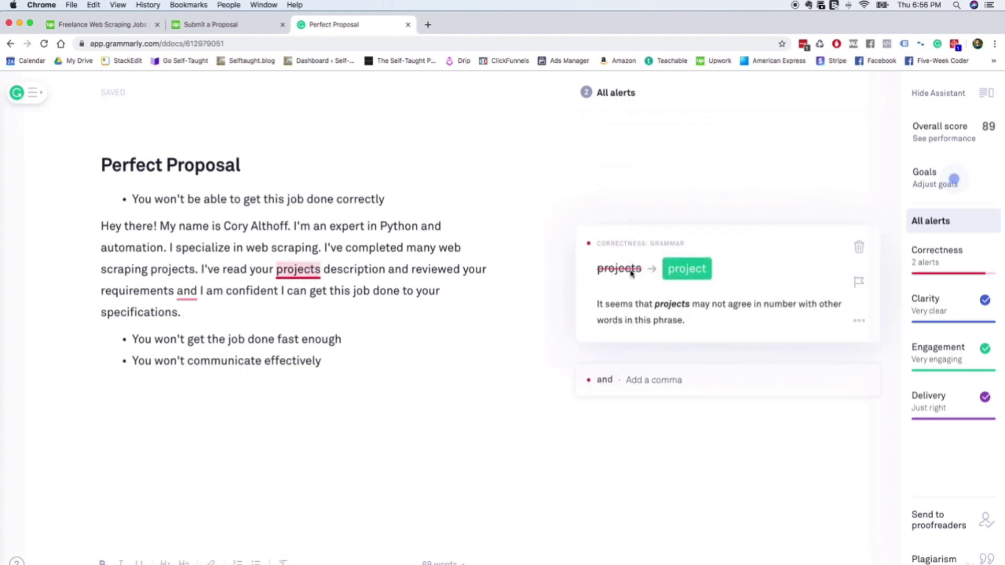
left_click(686, 268)
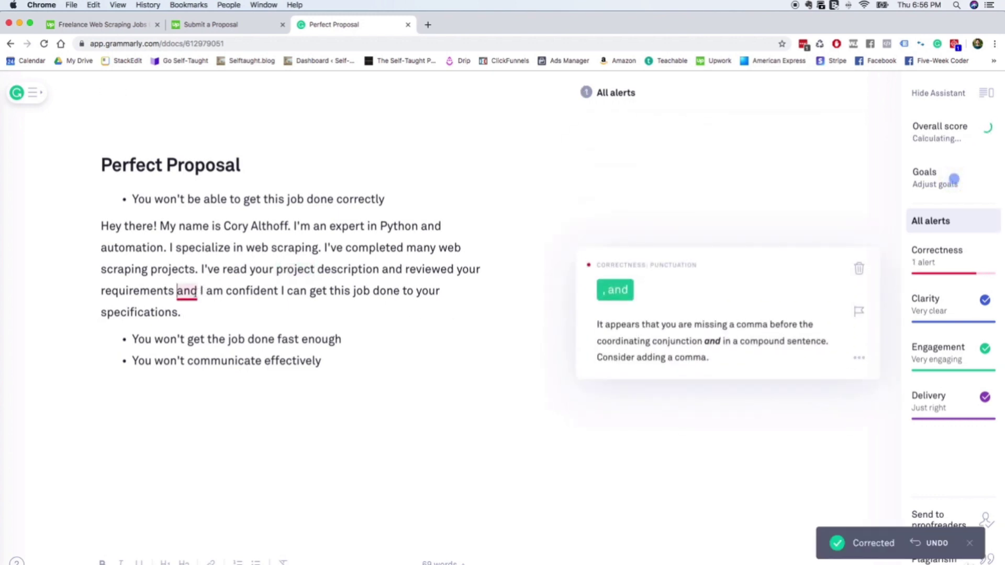
left_click(615, 290)
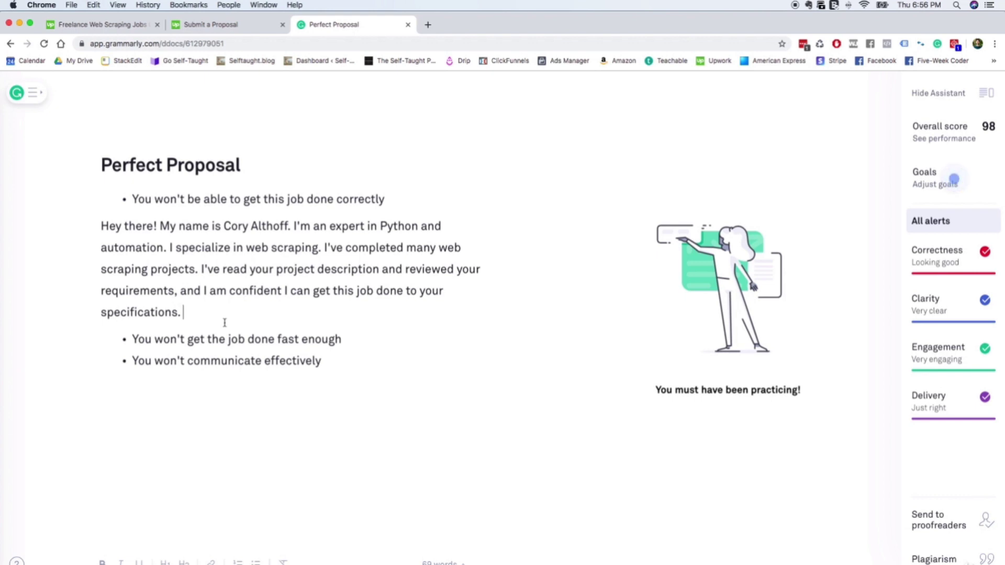
left_click(205, 25)
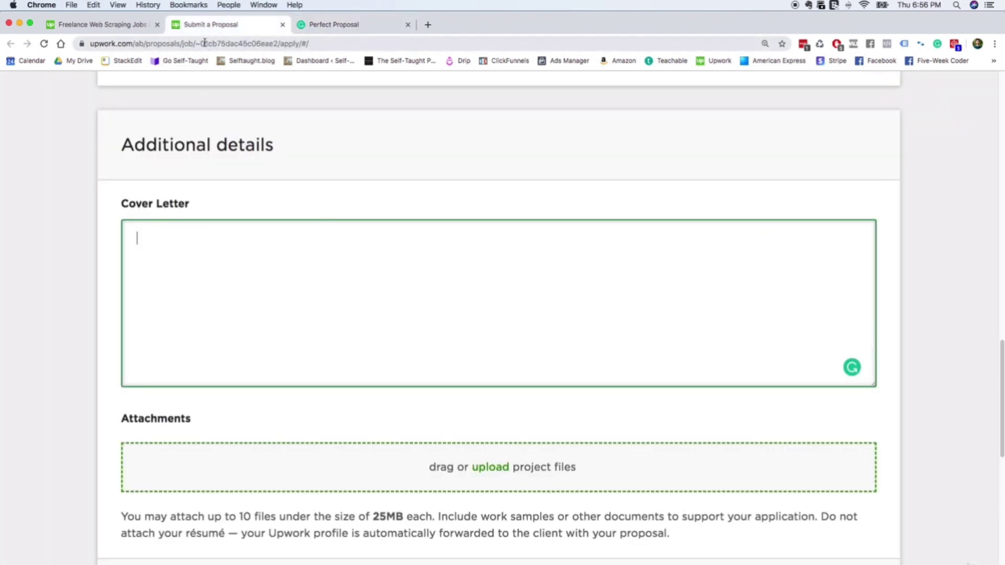
scroll(159, 183, "up", 15)
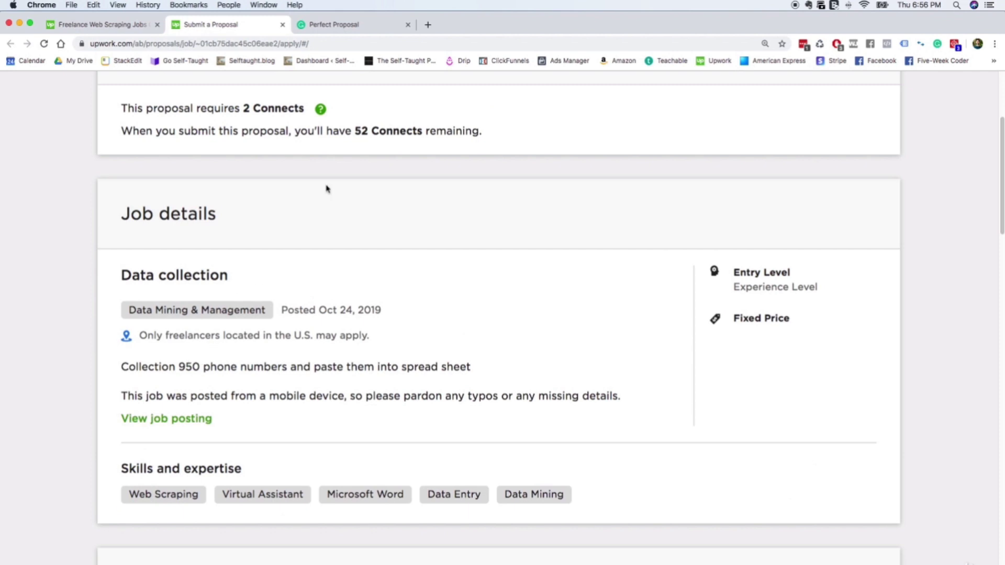
left_click(320, 24)
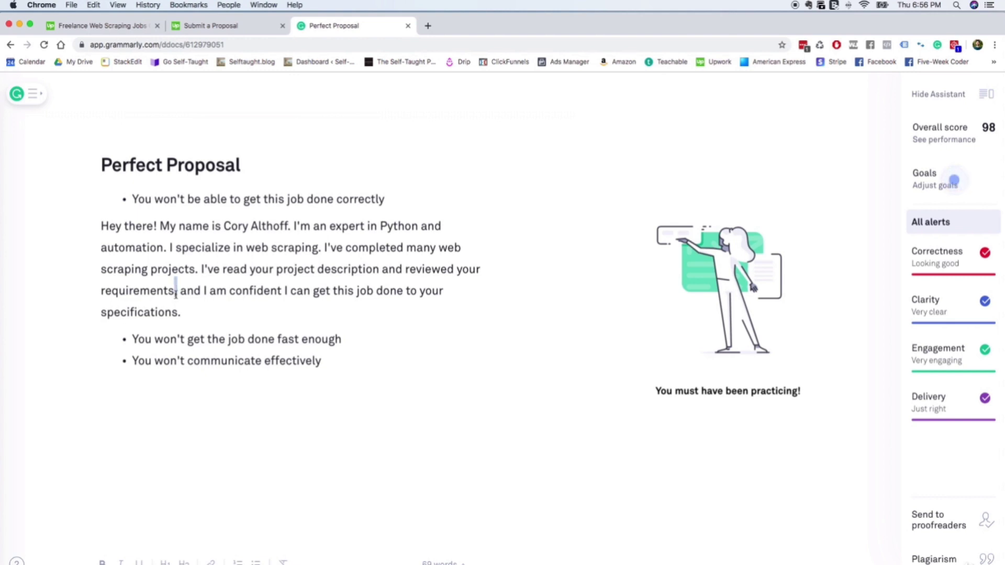
Insert 'of scraping 950 phone numbers,' after 'requirements', confirming the figure in the Upwork job description.
type("of scraping 950")
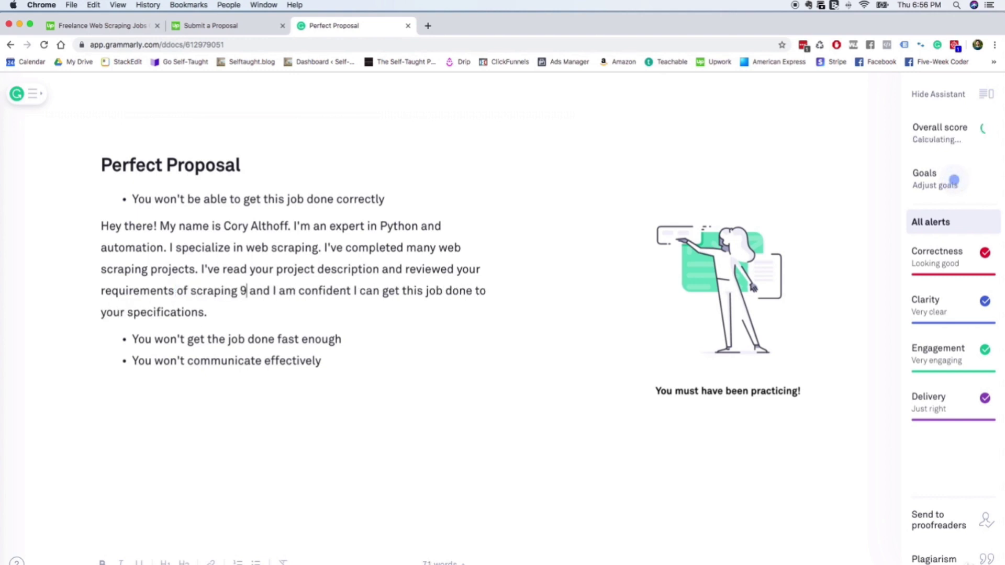
type(" phone numbers,")
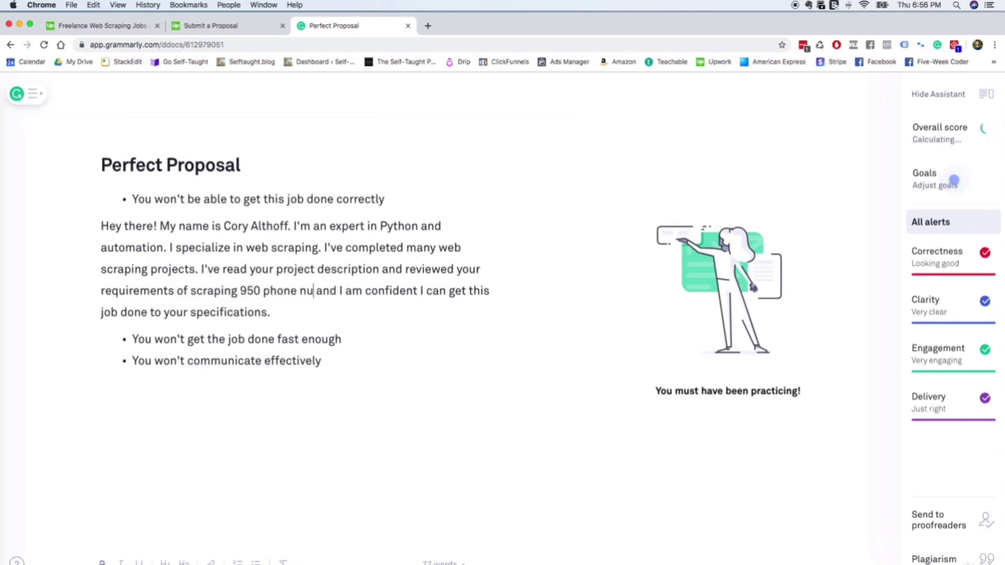
left_click(318, 312)
left_click(215, 25)
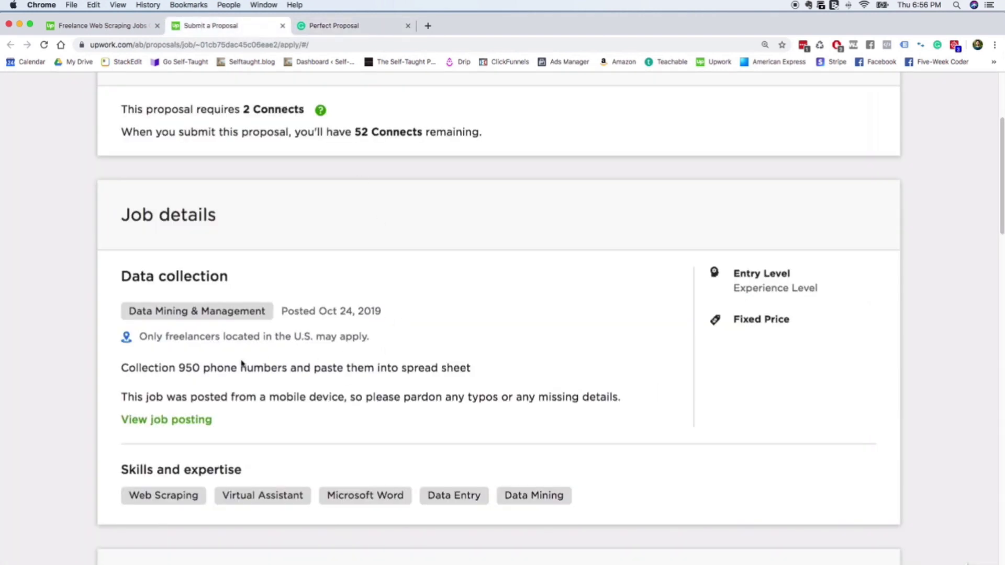
double_click(213, 362)
left_click_drag(176, 364, 287, 373)
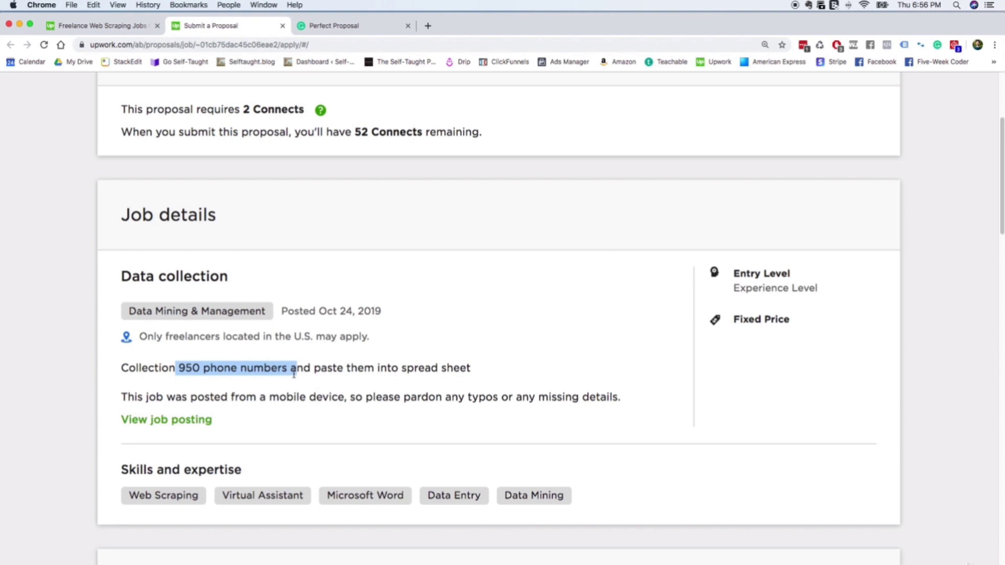
left_click(351, 23)
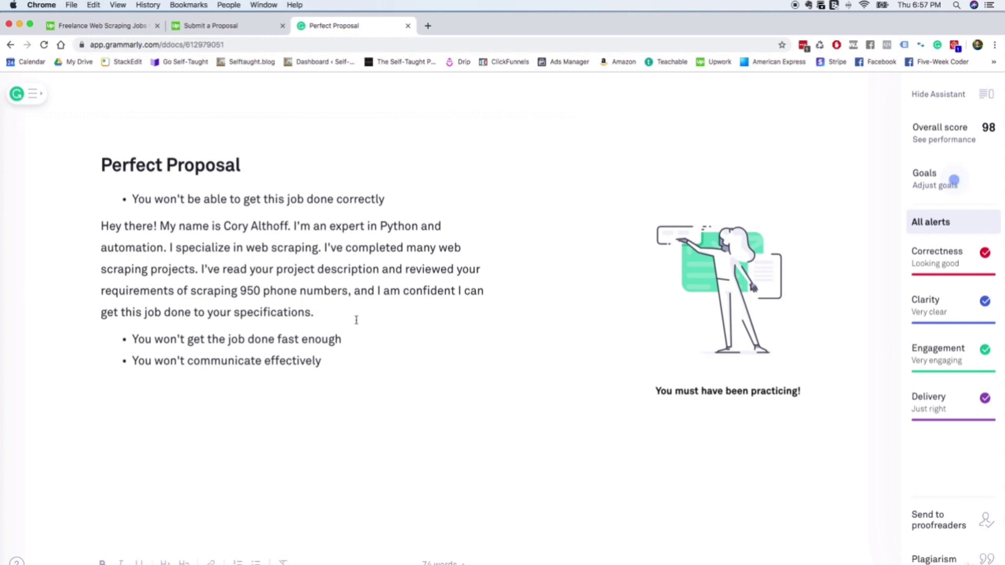
Below the 'fast enough' bullet, write that the straightforward project can start right now and be delivered within three days.
left_click(354, 340)
key("Return")
key("Return")
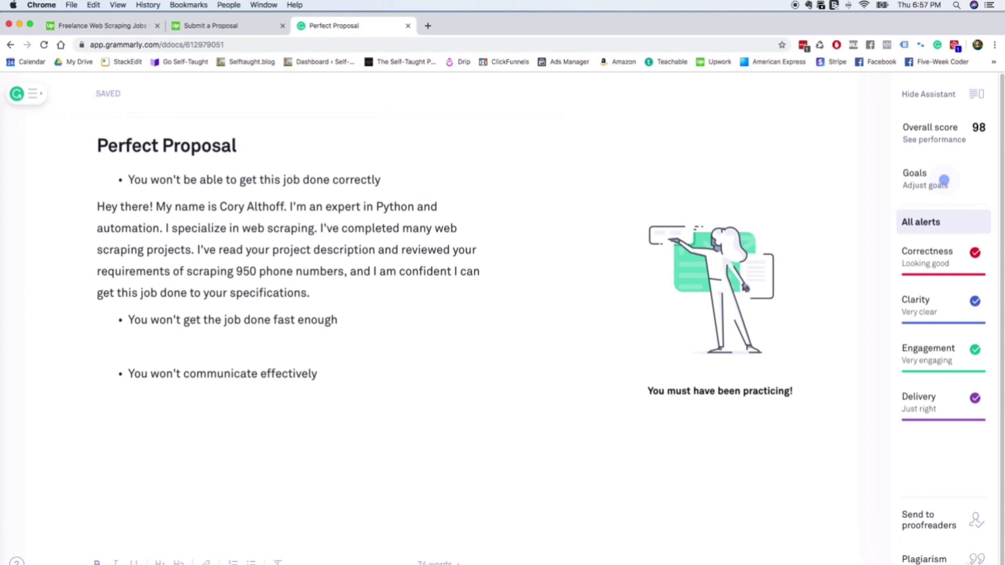
type("Be")
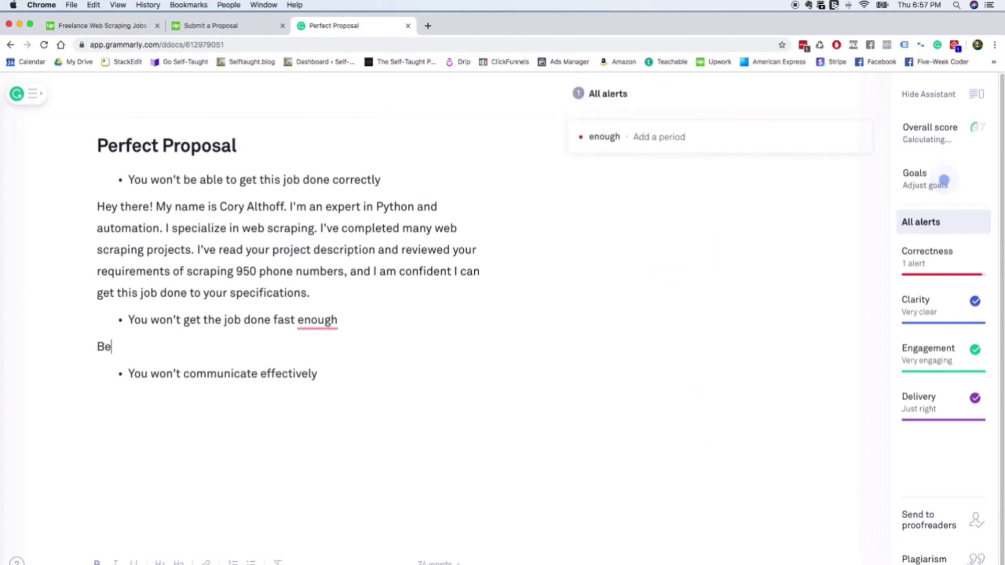
type("cause this is a straig")
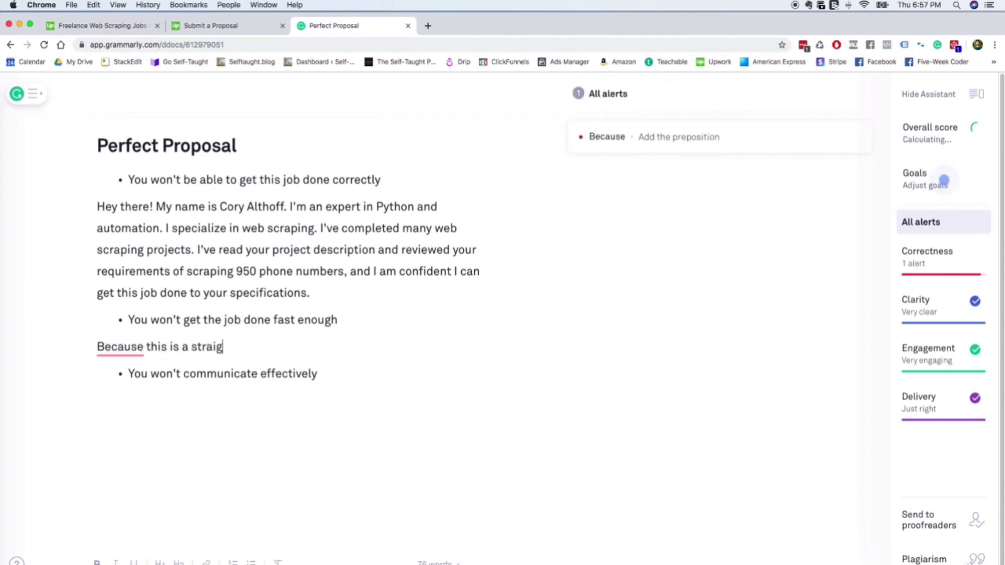
type("htforward proje")
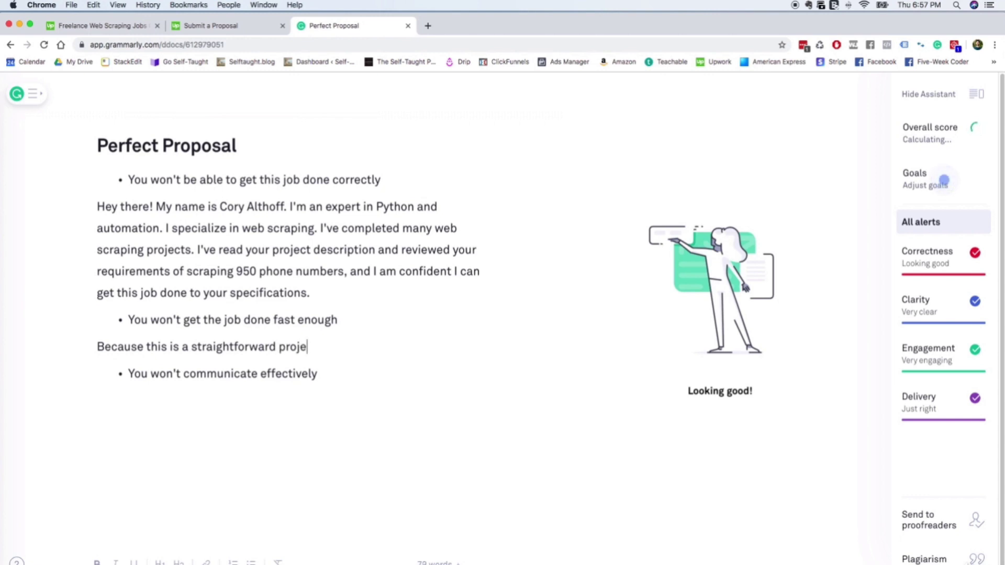
type("ct, I'm c")
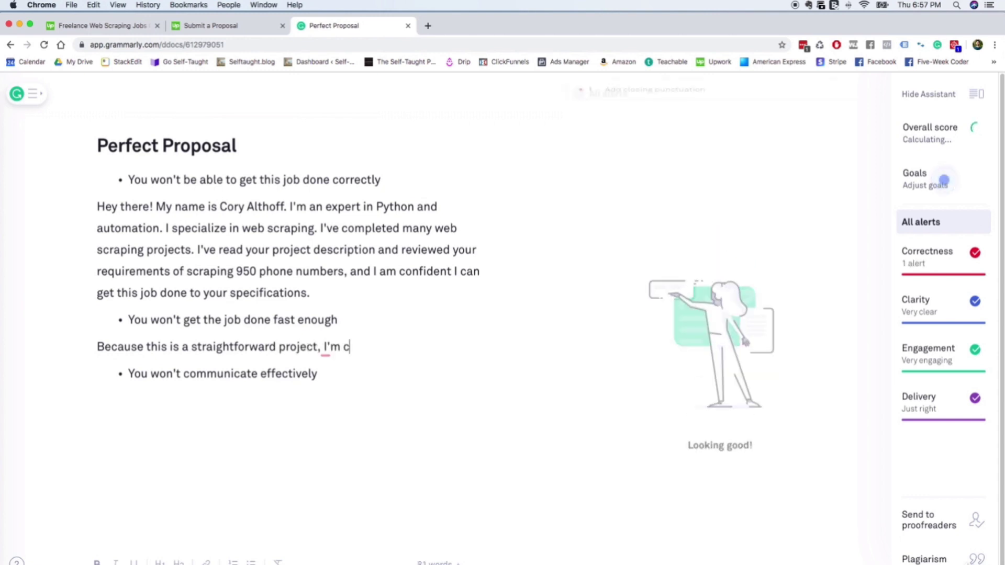
type("onfident I ca")
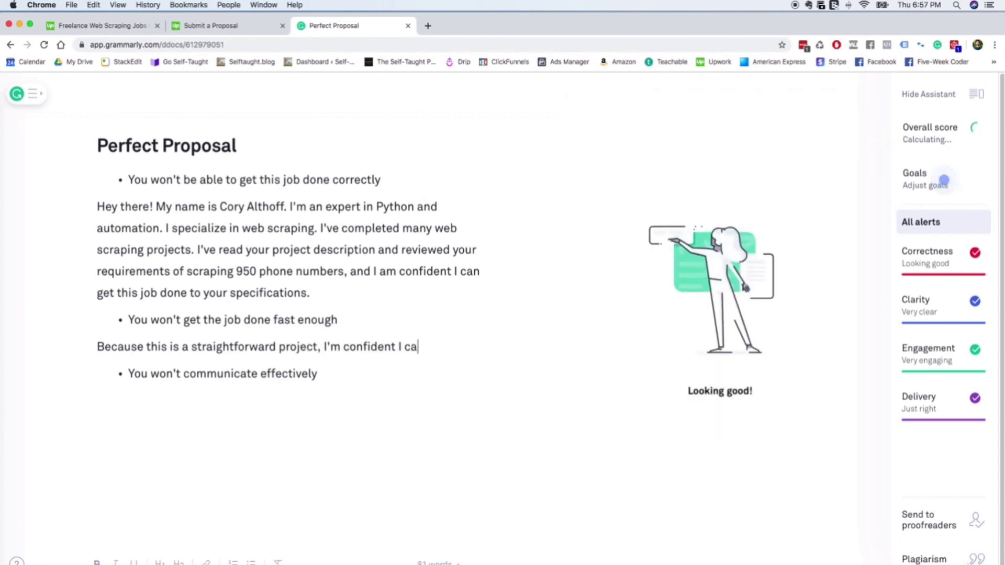
type("n get it done fast. ")
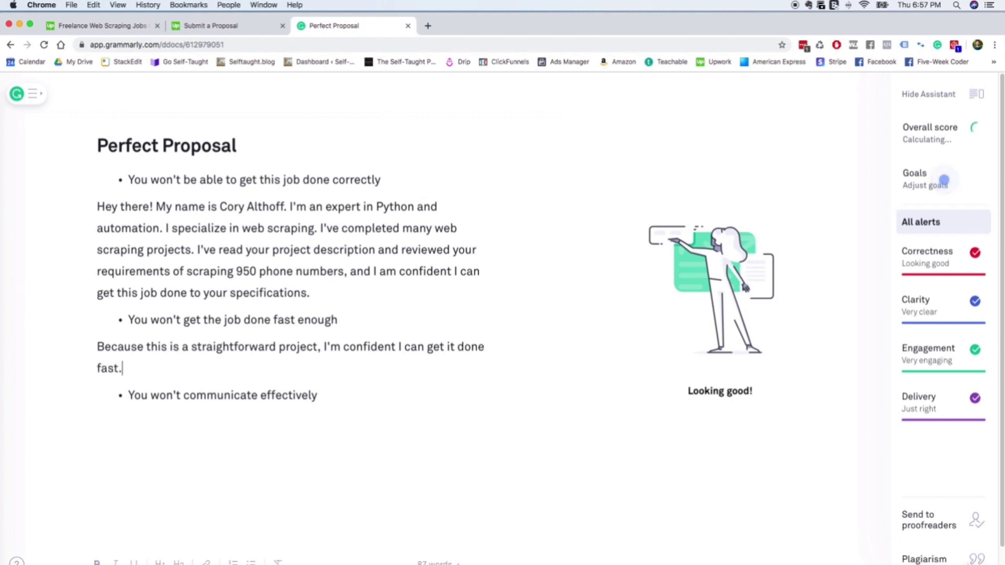
type("I can start working")
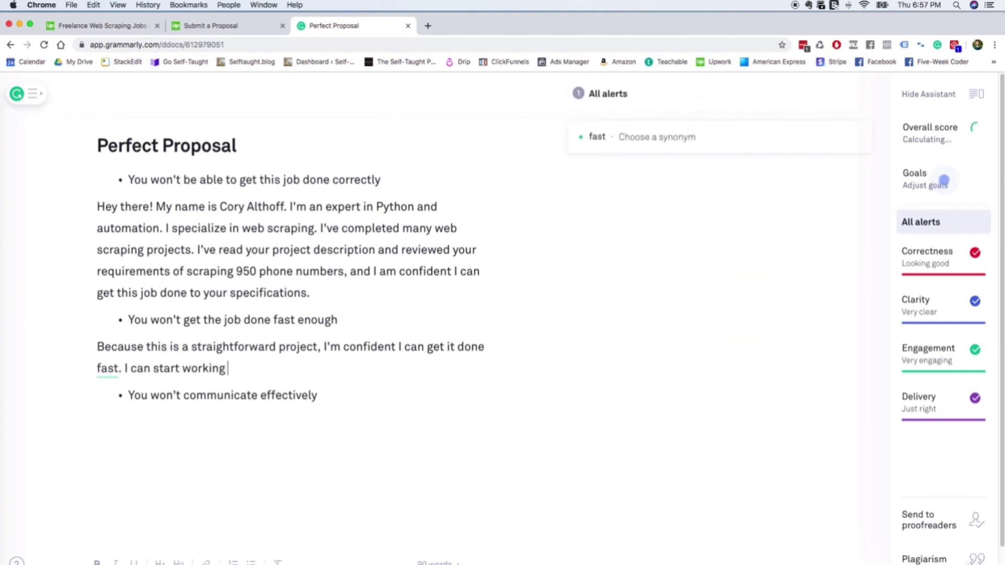
type(" today.")
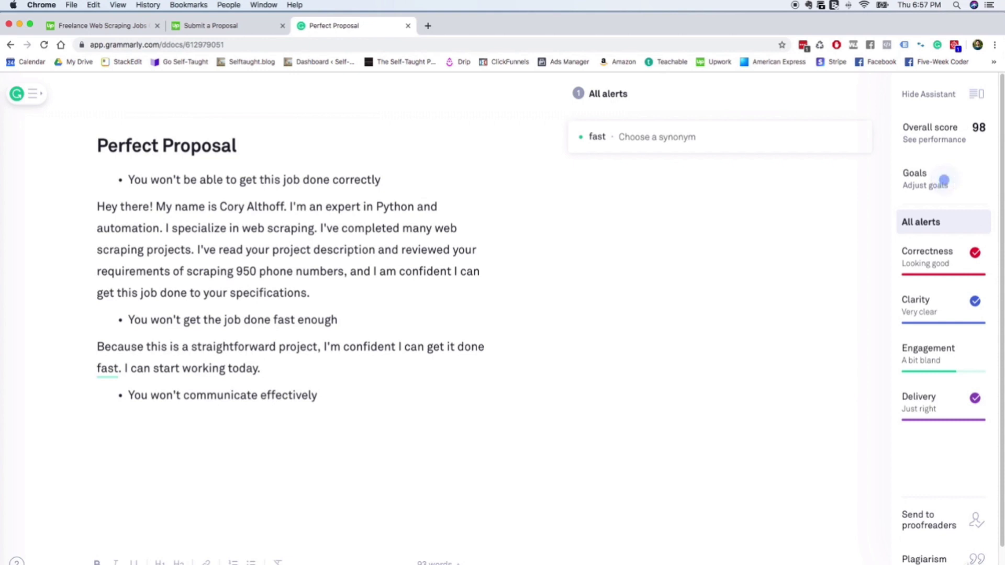
key("BackSpace")
key("BackSpace")
key("BackSpace")
key("BackSpace")
type("right now.")
type("I can deliver the fin")
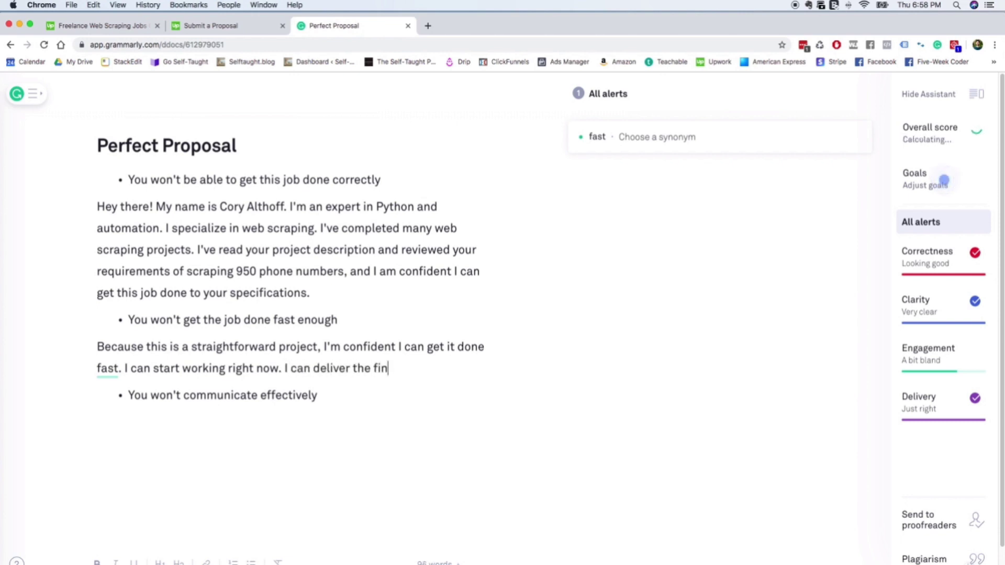
type("al completed projec")
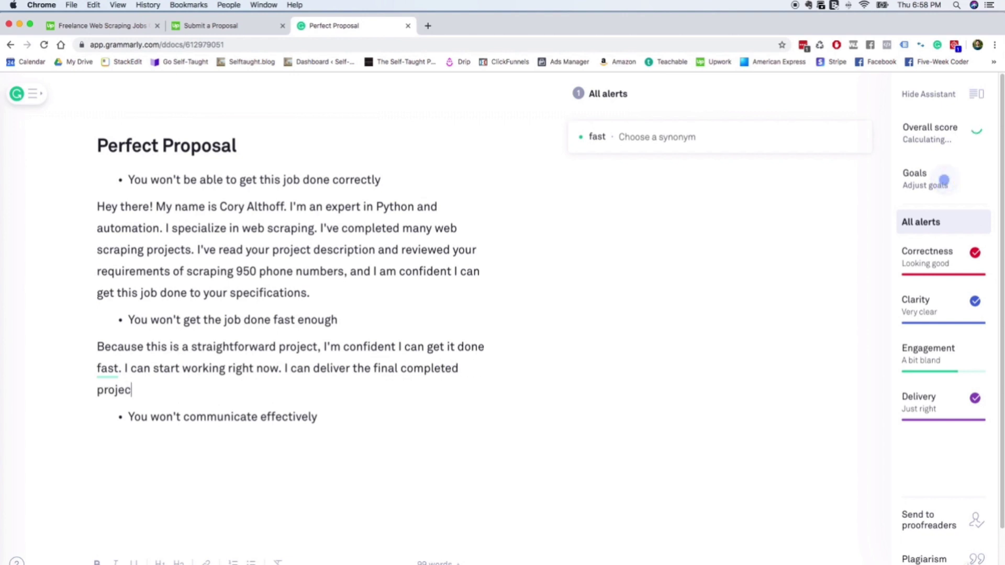
type("t within three days.")
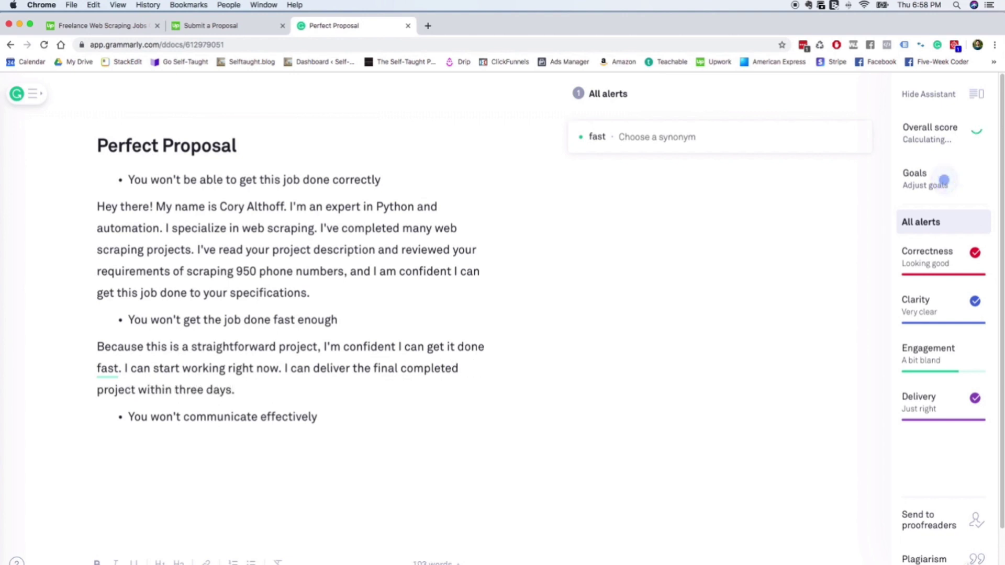
Under the last bullet, type the closing: available all day today, look forward to hearing back.
key("Right")
left_click(366, 415)
key("Return")
key("Return")
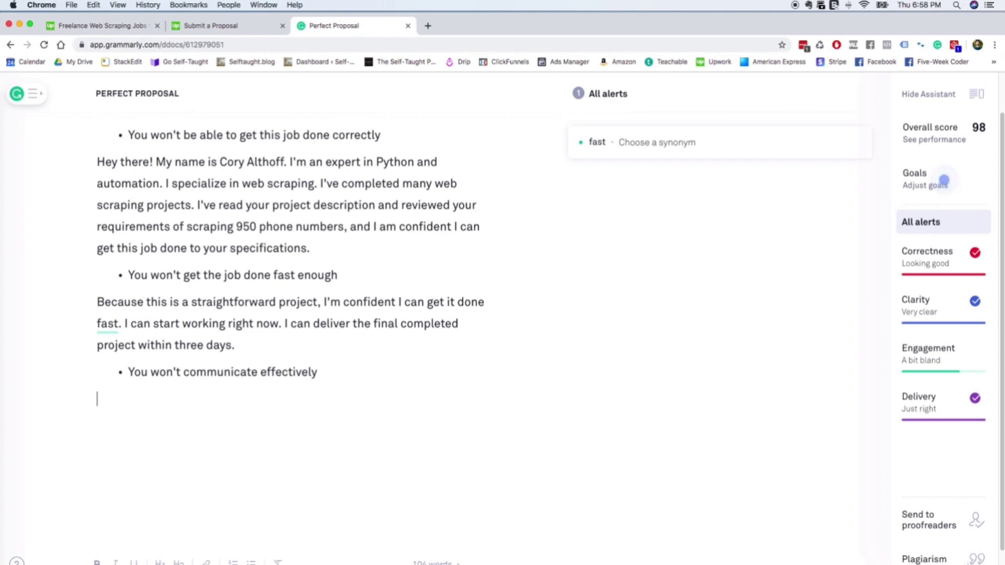
type("I'm available all day ")
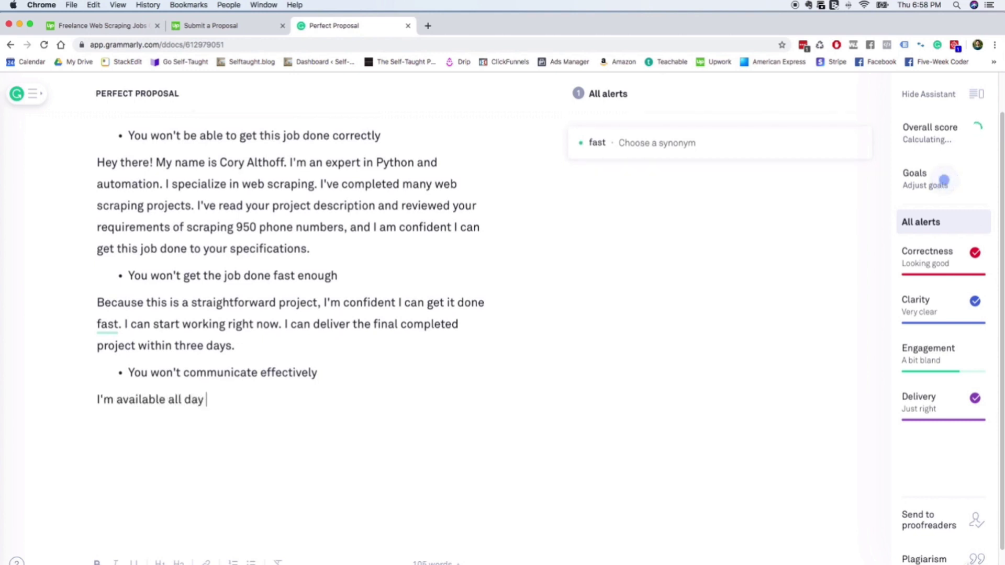
type("today. If you would like to discuss fu")
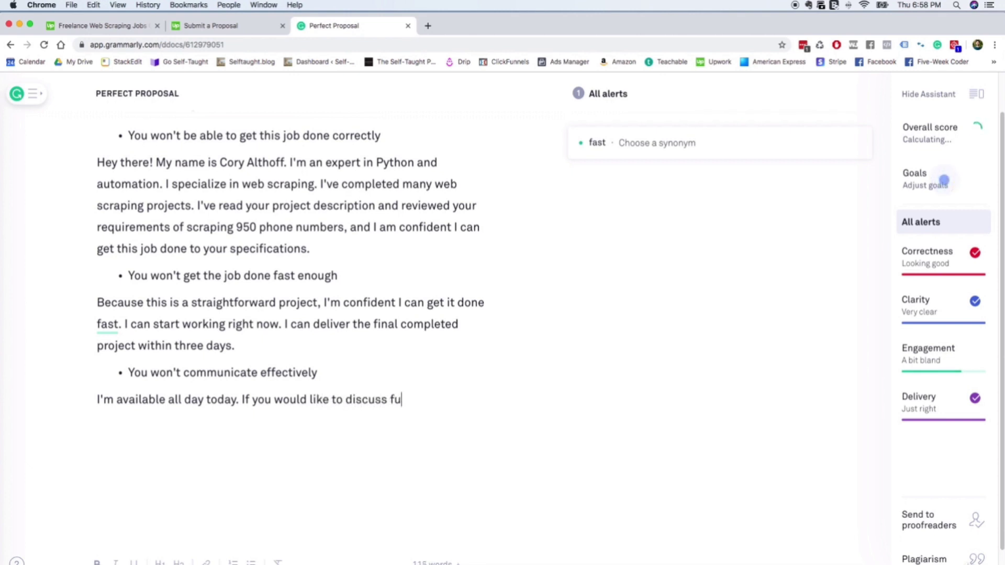
type("rther. ")
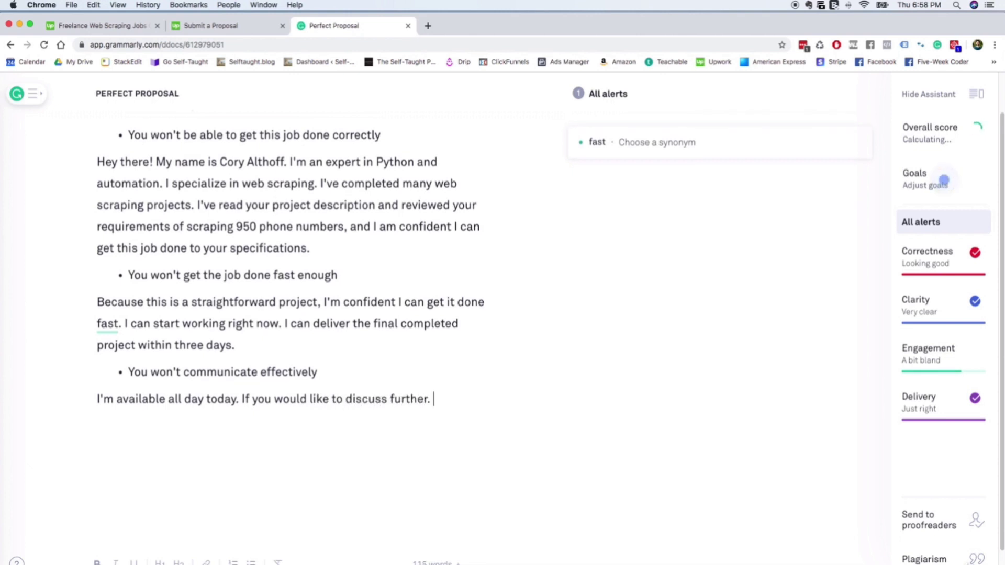
type("I look forwared to hearing f")
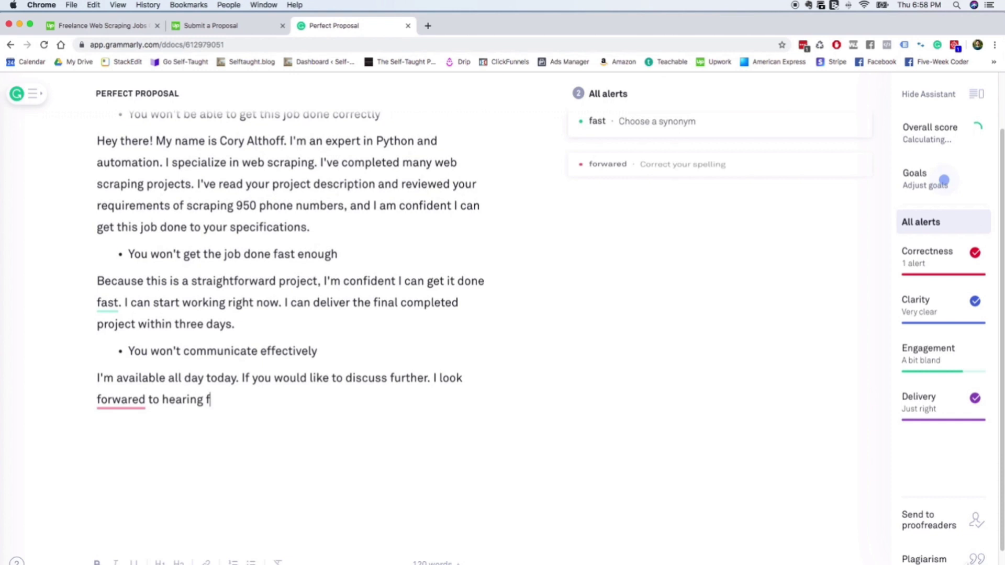
type("rom you.")
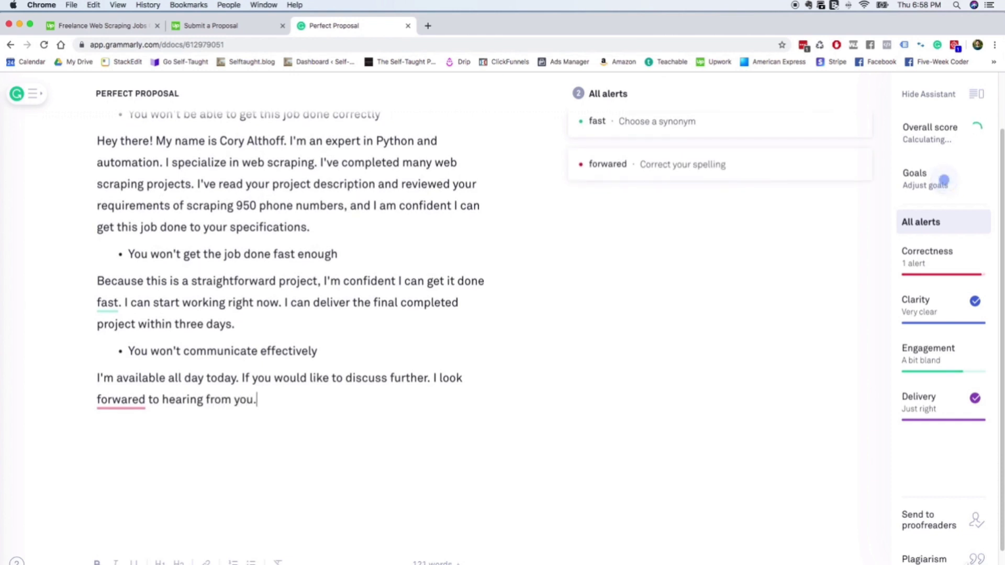
type(" Have a great day!")
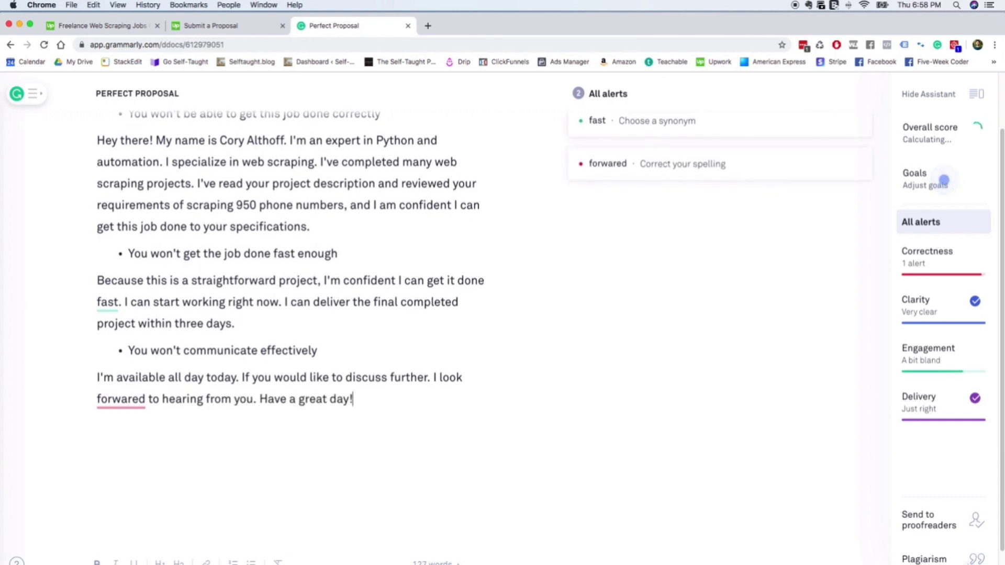
Correct 'forwared' to 'forward' and delete the 'You won't communicate effectively' bullet.
left_click(132, 398)
left_click(685, 400)
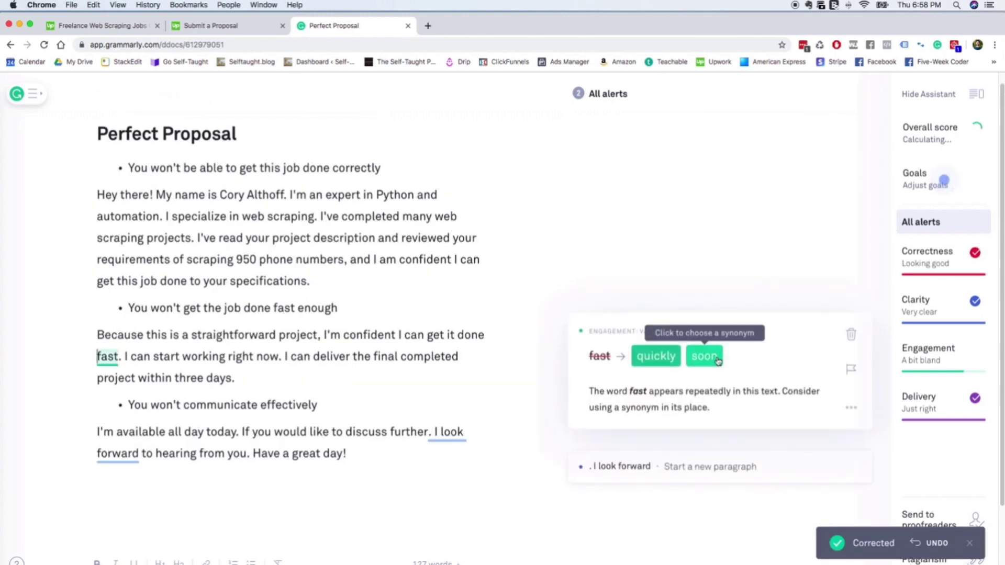
triple_click(219, 403)
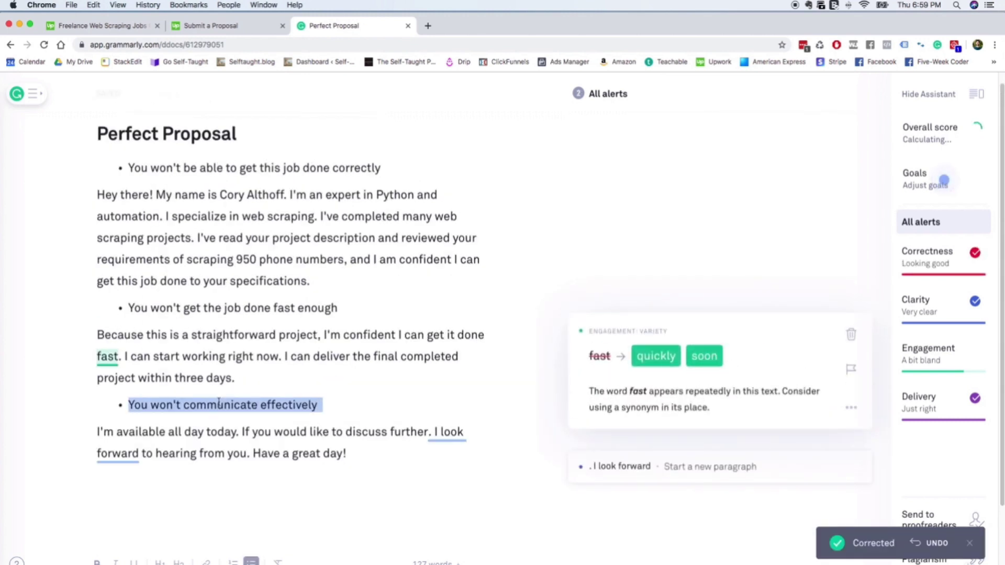
key("BackSpace")
scroll(209, 340, "down", 1)
Delete the 'fast enough' bullet and the first bullet under the title.
double_click(138, 286)
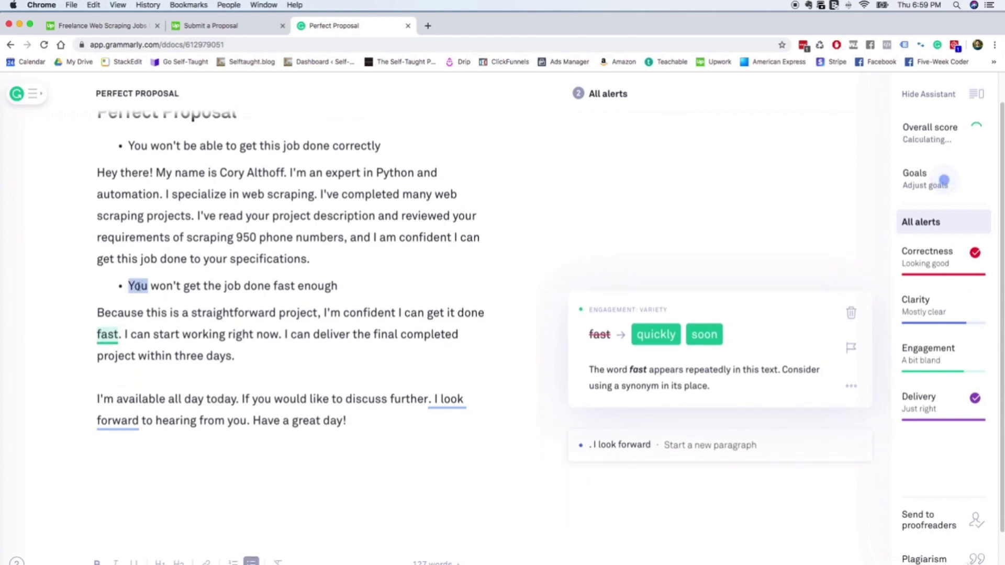
triple_click(137, 286)
key("BackSpace")
triple_click(174, 153)
key("BackSpace")
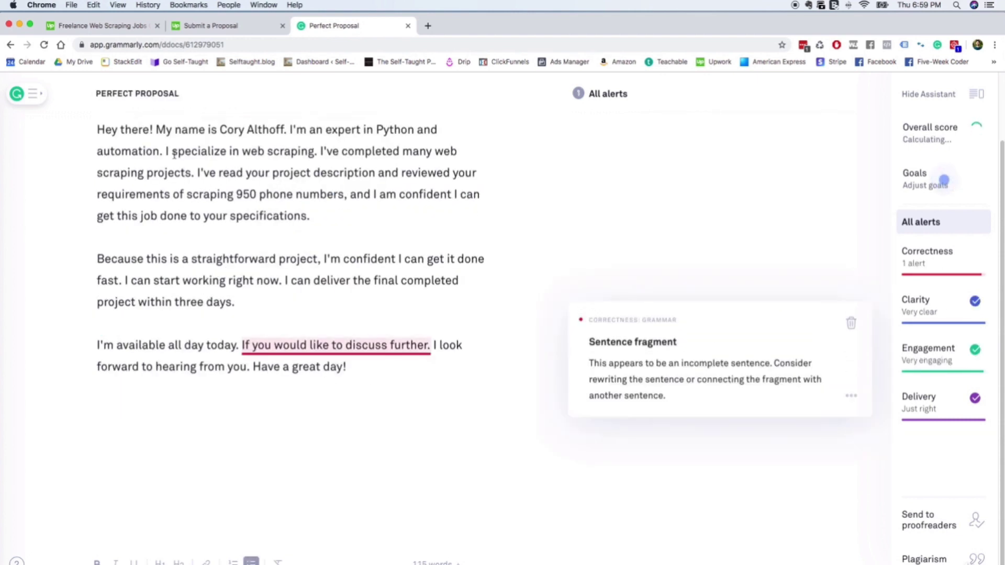
key("super+z")
key("BackSpace")
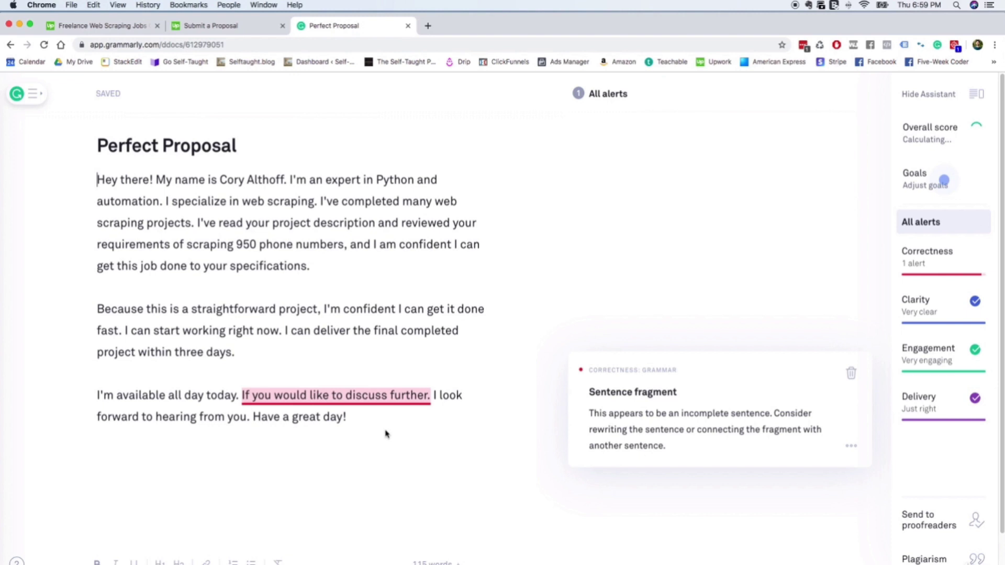
left_click(428, 371)
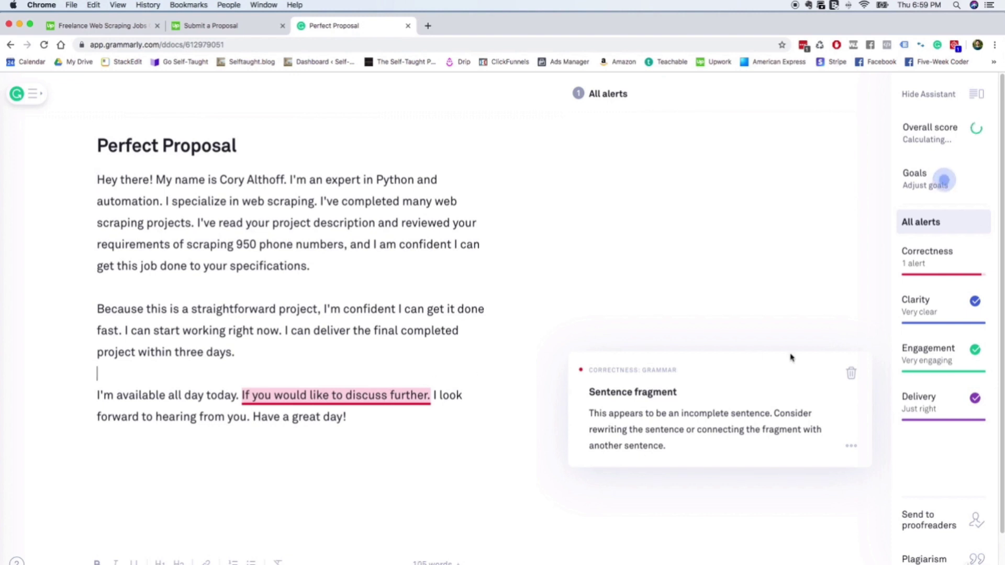
Dismiss Grammarly's Sentence fragment suggestion card.
left_click(851, 371)
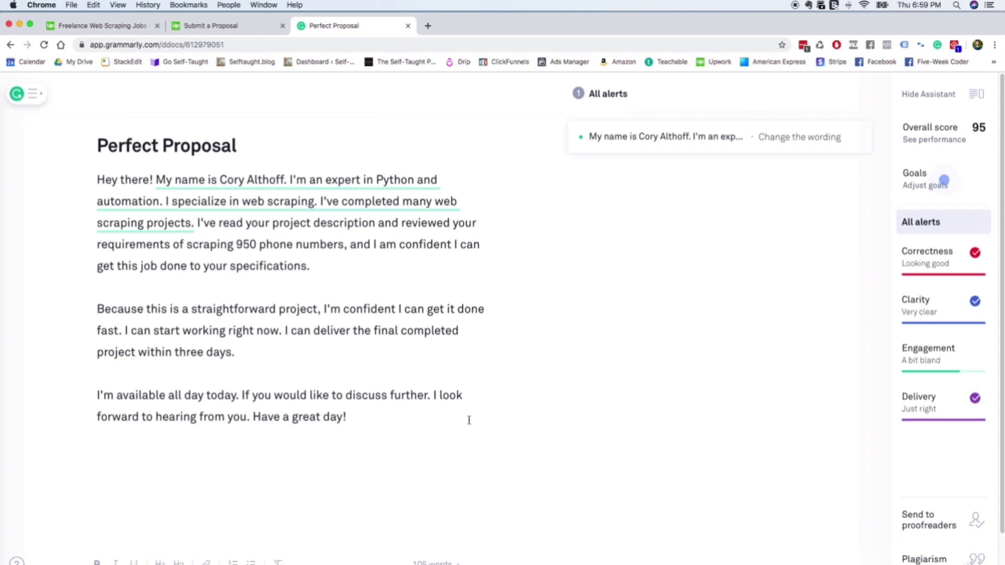
Copy the whole Grammarly letter and paste it into the Data collection proposal's Cover Letter field.
left_click(363, 408)
key("super+a")
key("super+c")
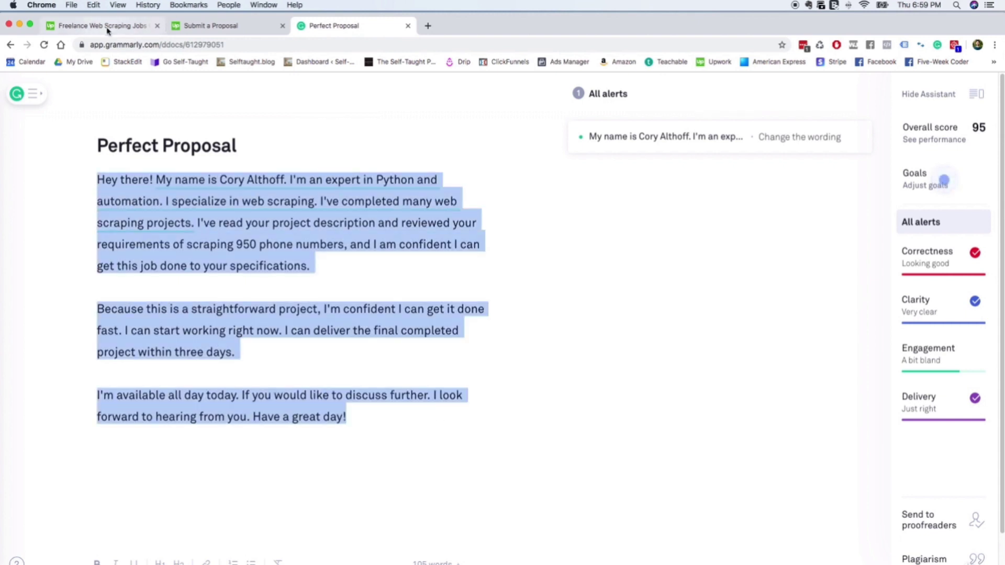
left_click(99, 25)
left_click(209, 25)
scroll(408, 272, "down", 10)
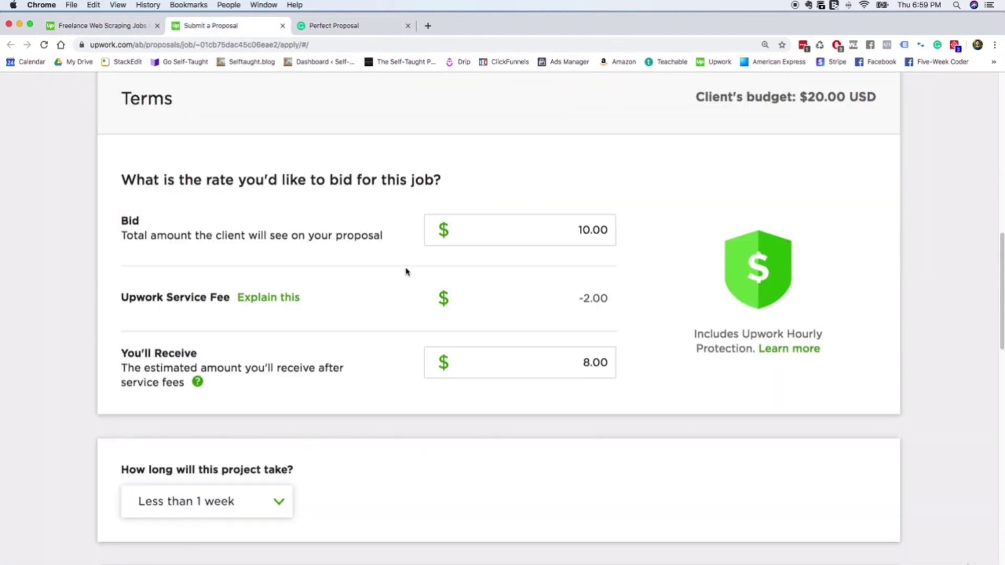
left_click(375, 314)
key("super+v")
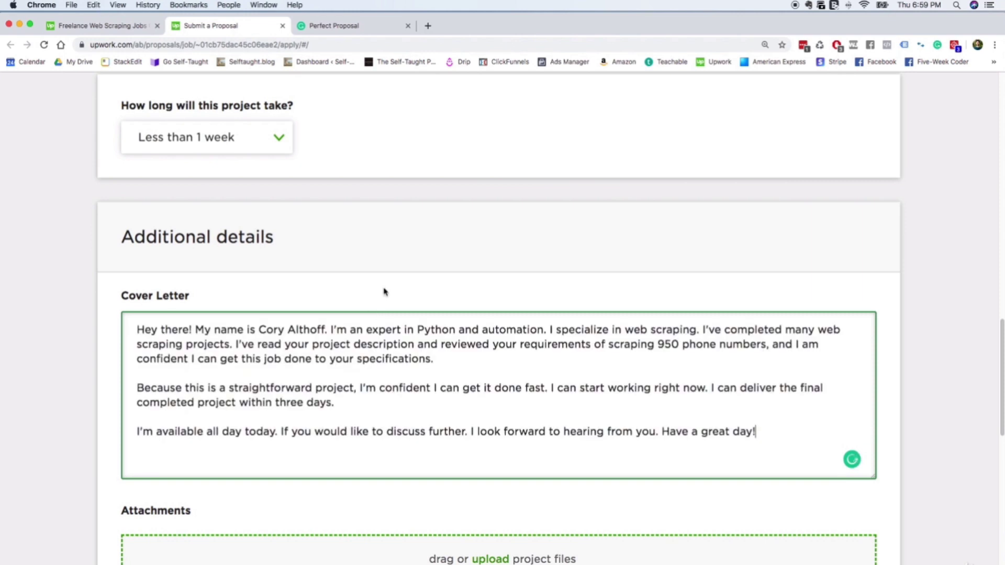
scroll(391, 281, "down", 2)
scroll(392, 281, "down", 5)
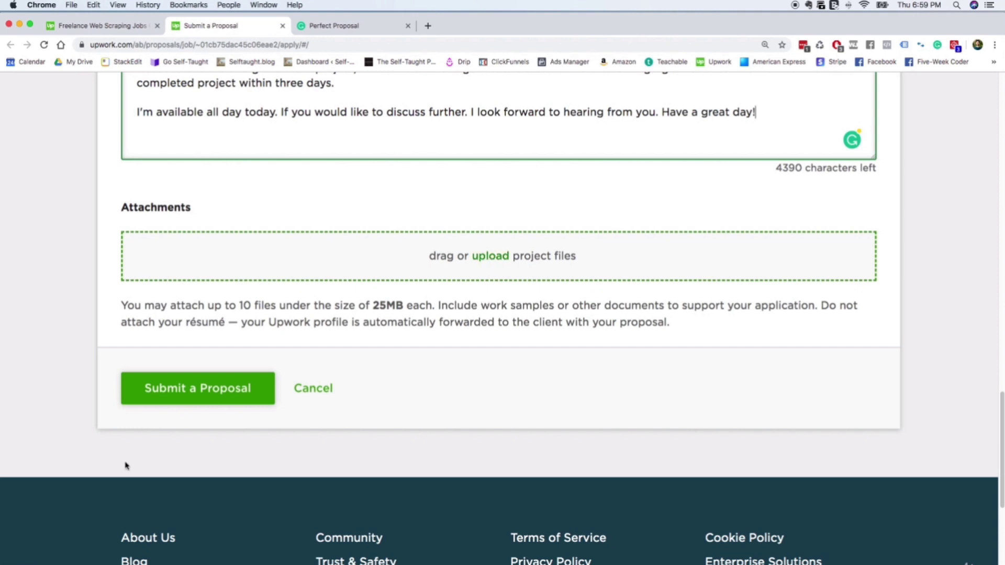
left_click(186, 390)
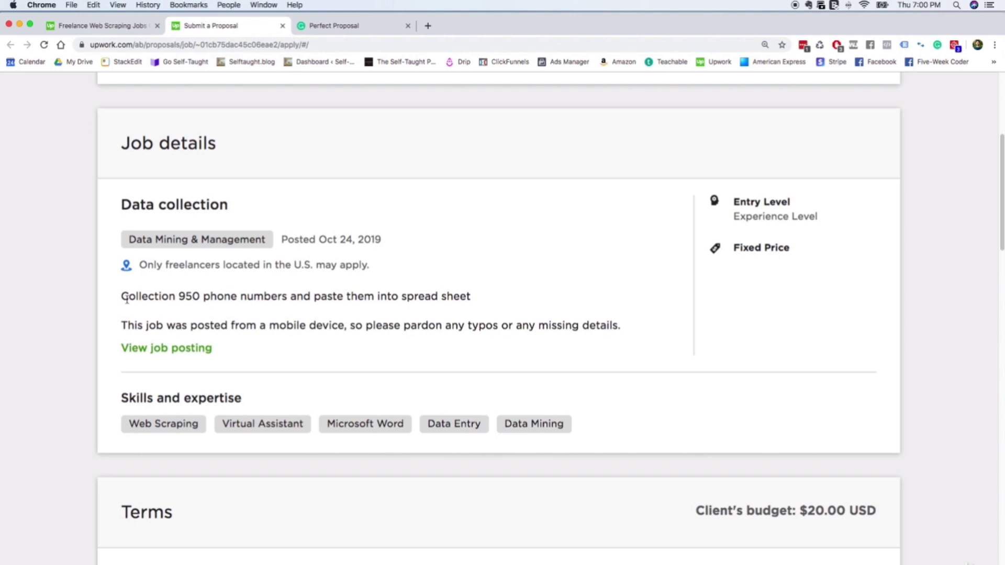
scroll(126, 299, "down", 20)
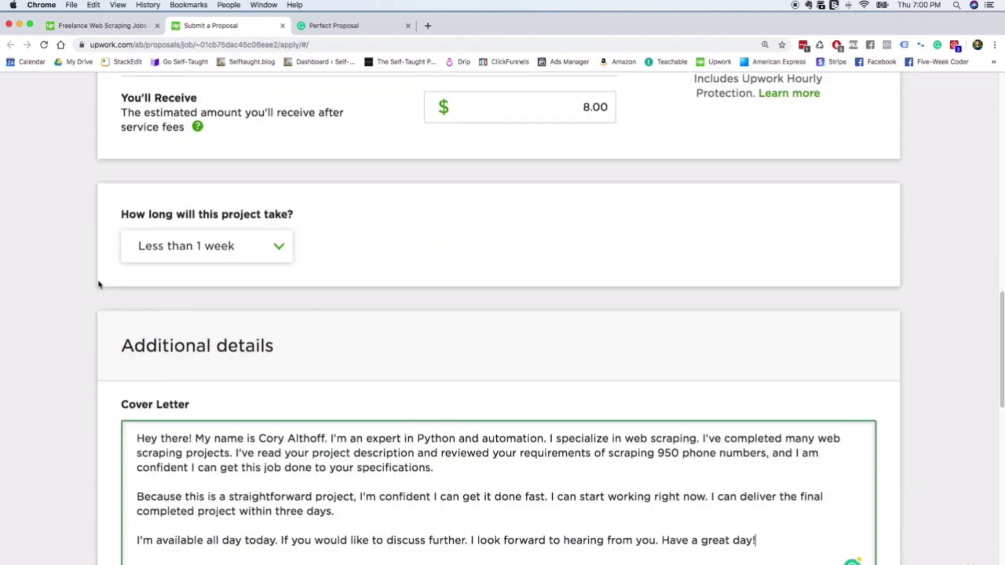
scroll(64, 257, "up", 20)
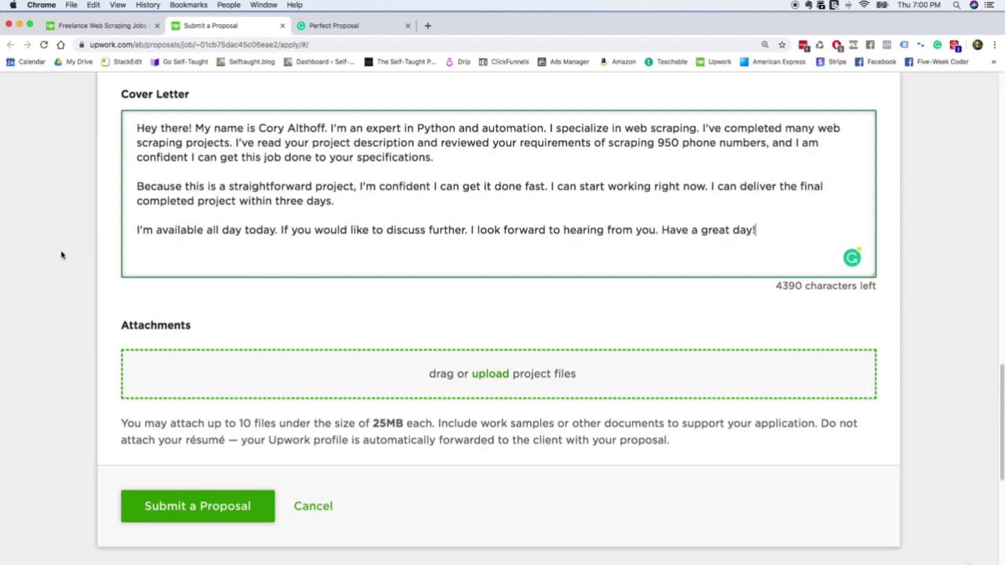
scroll(64, 257, "up", 8)
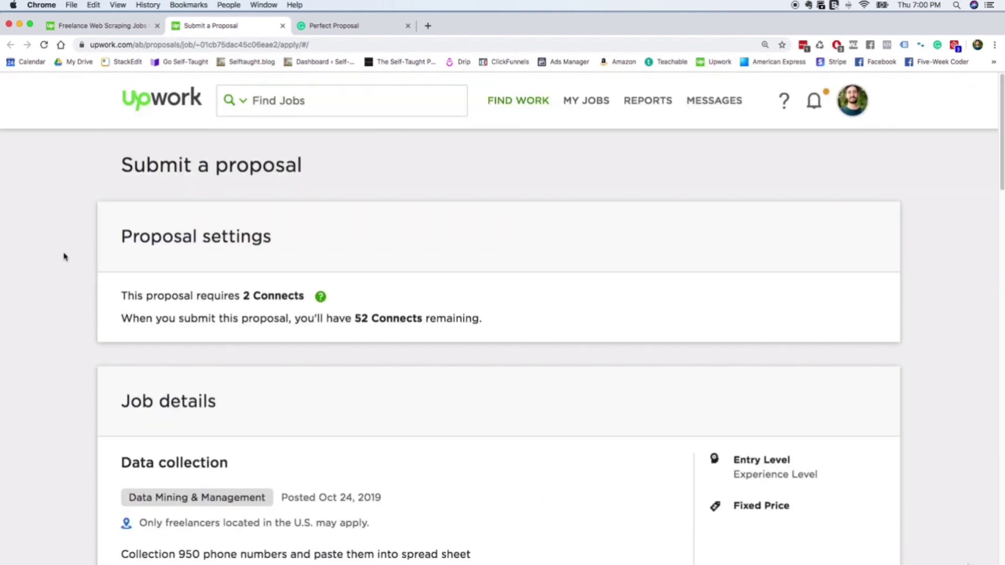